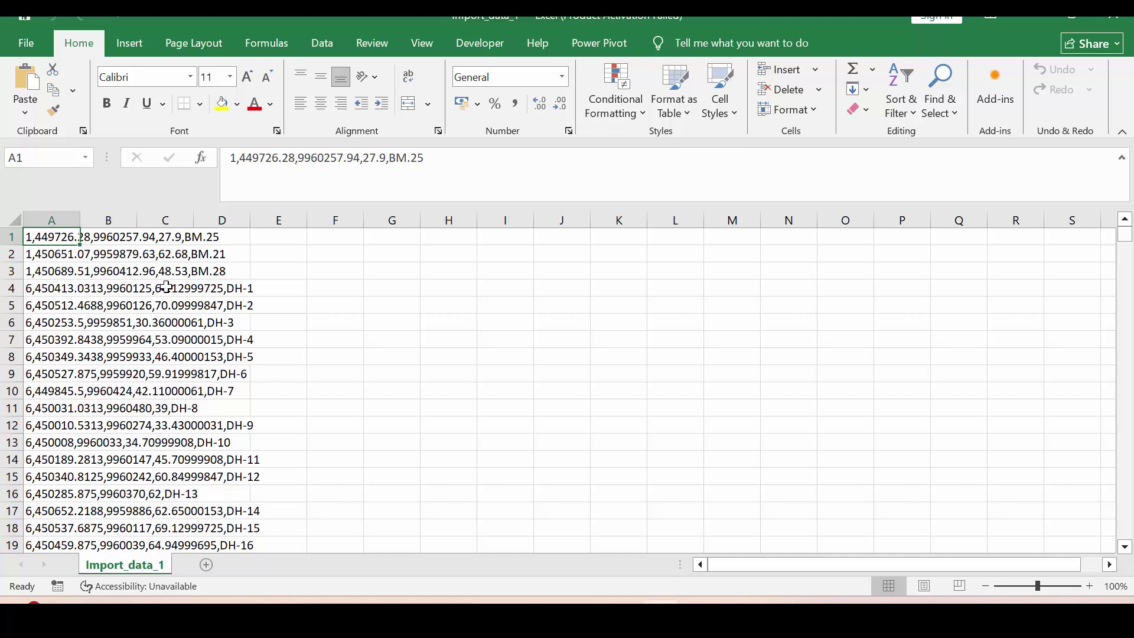
# Examine the comma-separated code, coordinate, elevation and description records in column A, including rows 4 and 27.
pyautogui.click(45, 291)
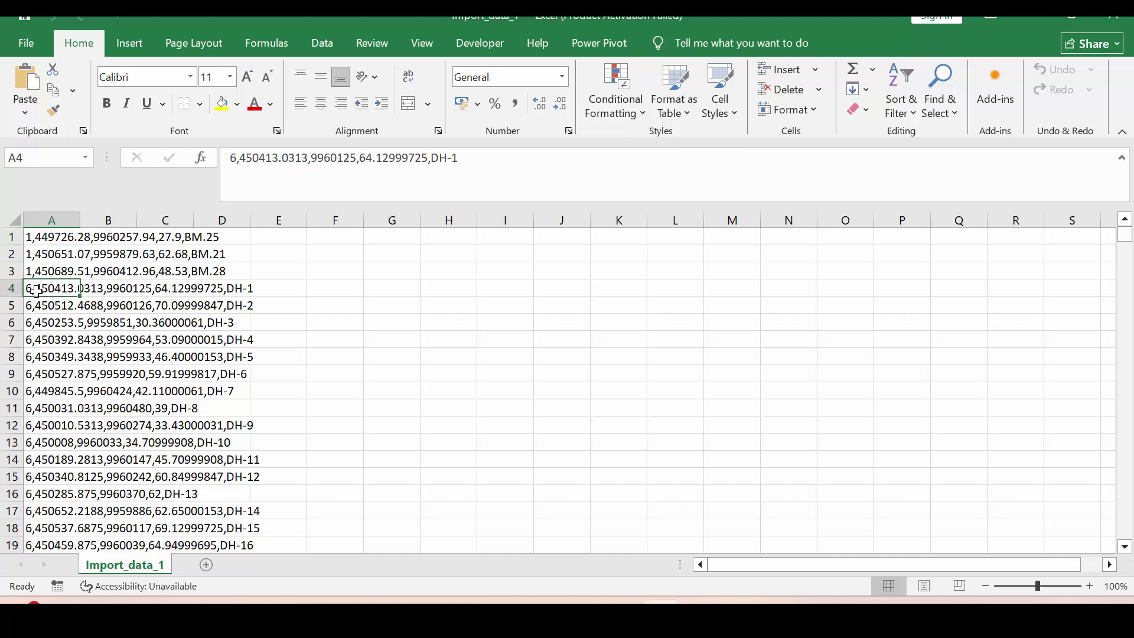
pyautogui.scroll(-5, 129, 341)
pyautogui.scroll(-3, 130, 341)
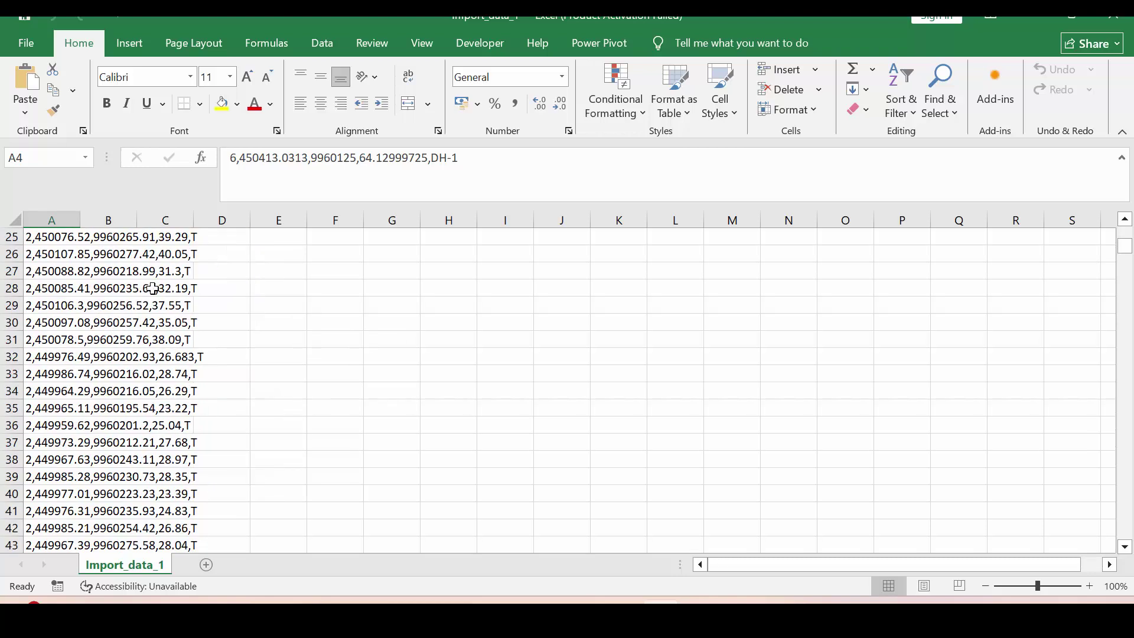
pyautogui.click(191, 270)
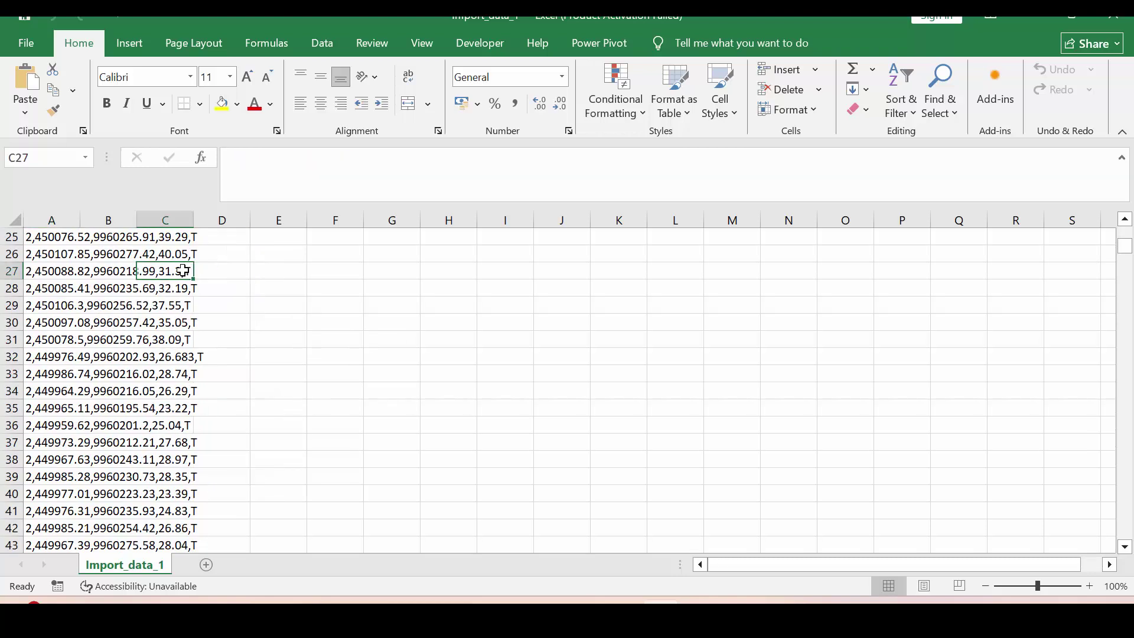
pyautogui.click(35, 272)
pyautogui.click(390, 157)
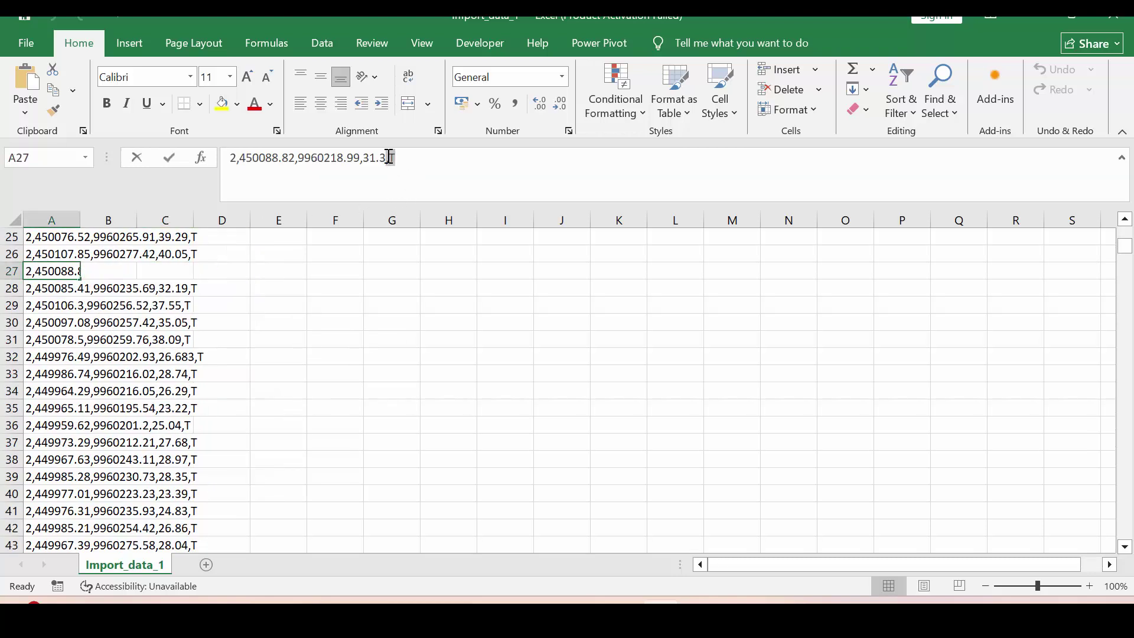
pyautogui.press('Escape')
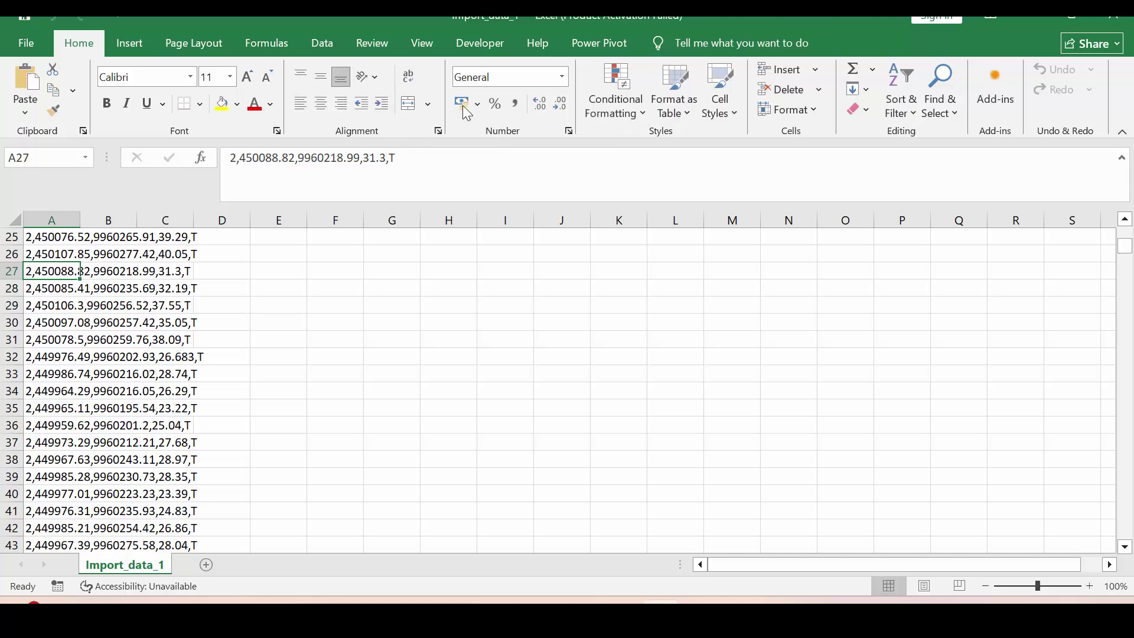
# Save the Import_data_1 workbook, keeping the CSV (Comma delimited) format, and close it to return to Surpac.
pyautogui.click(25, 19)
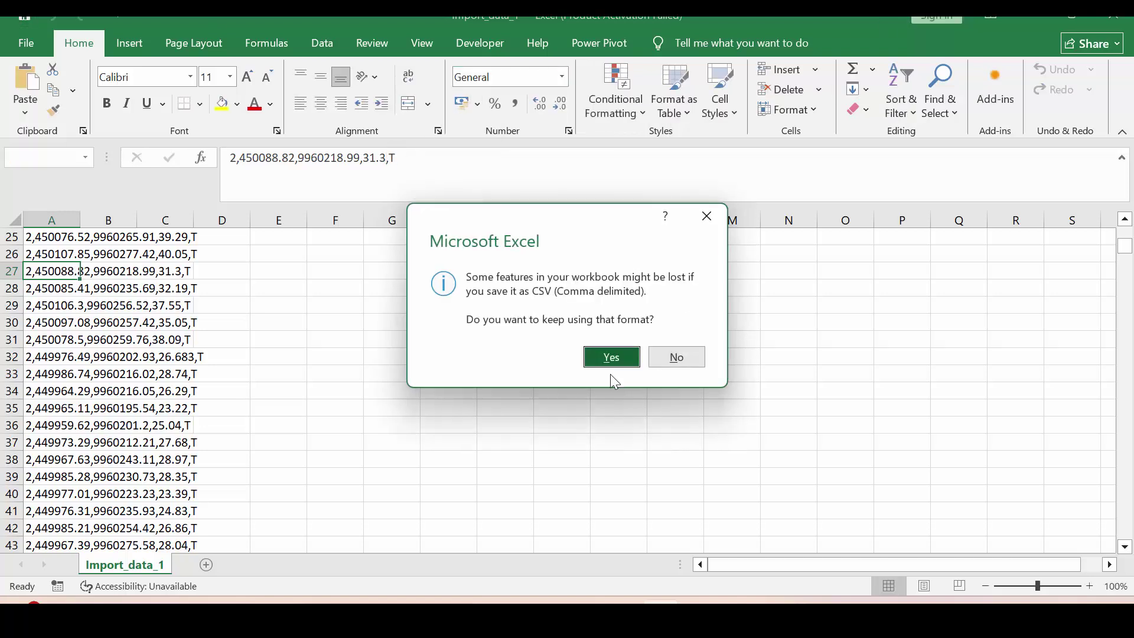
pyautogui.click(610, 359)
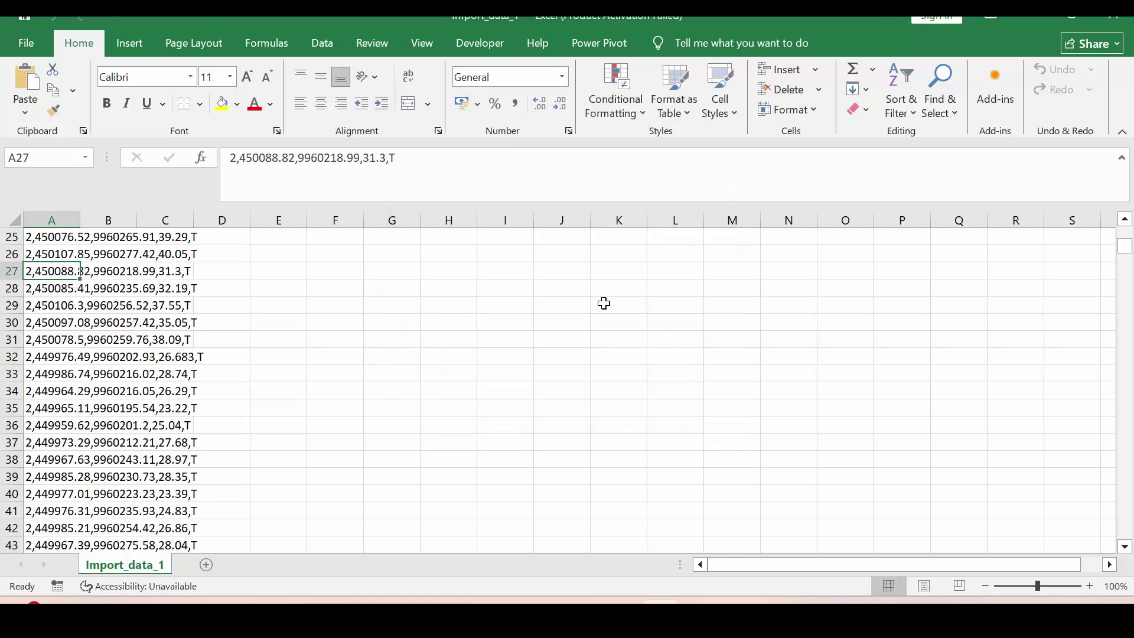
pyautogui.click(1120, 21)
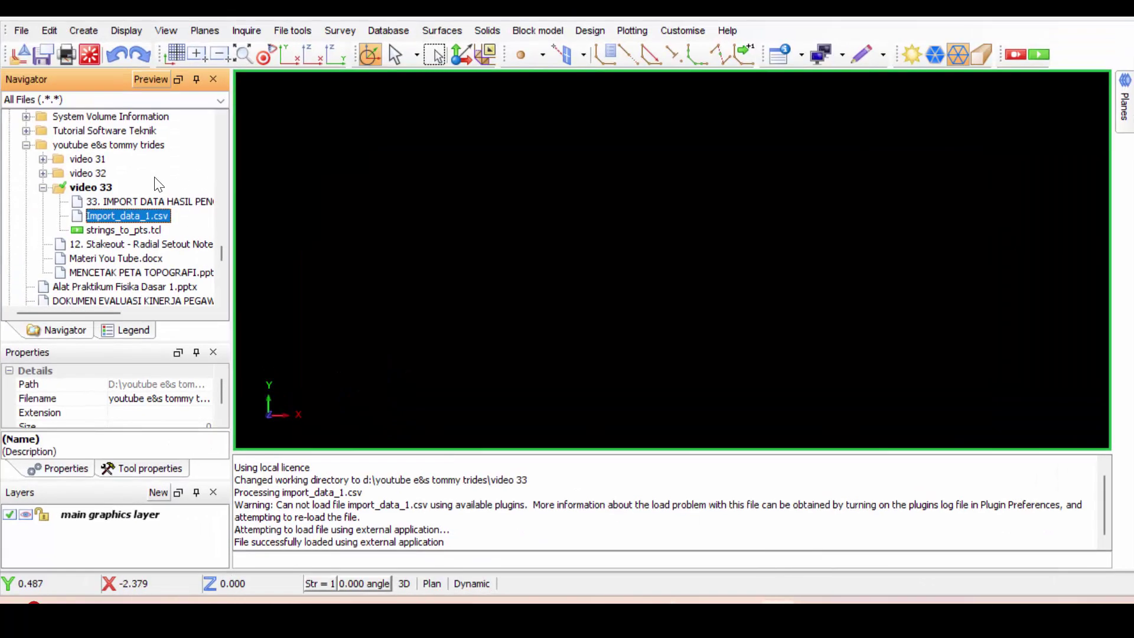
# Set the video 33 folder as the work directory.
pyautogui.click(92, 187)
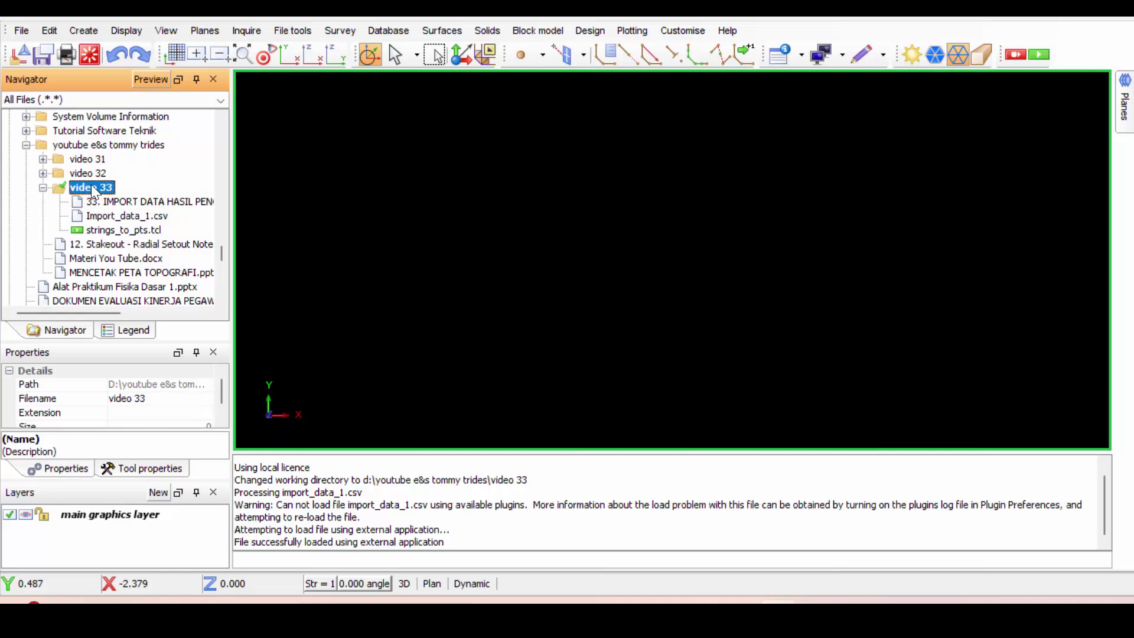
pyautogui.rightClick(92, 186)
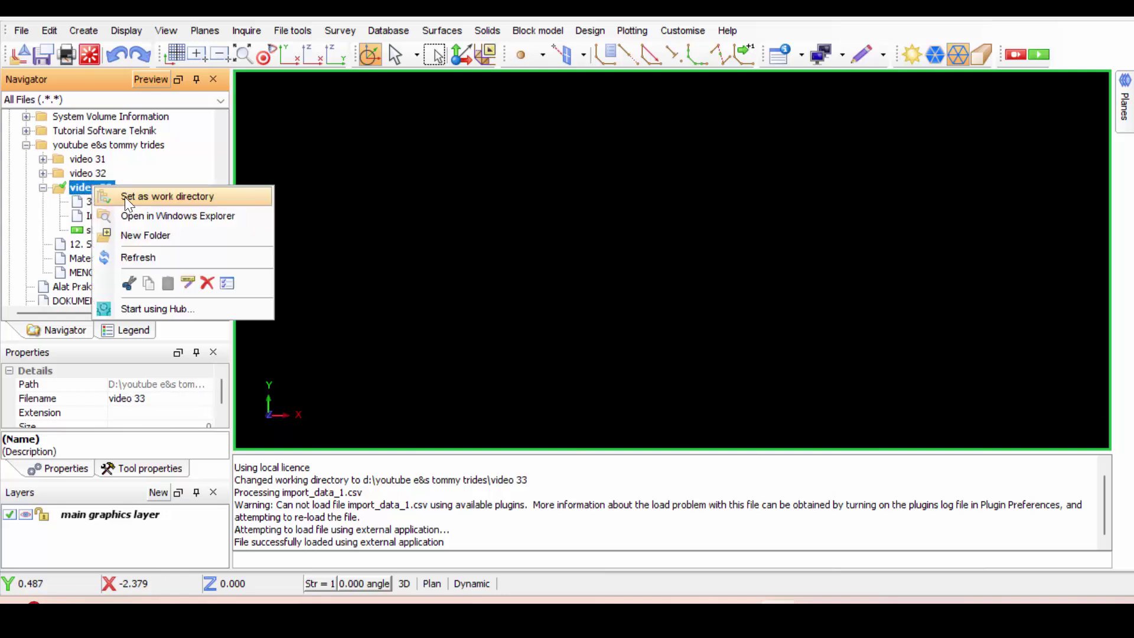
pyautogui.click(125, 197)
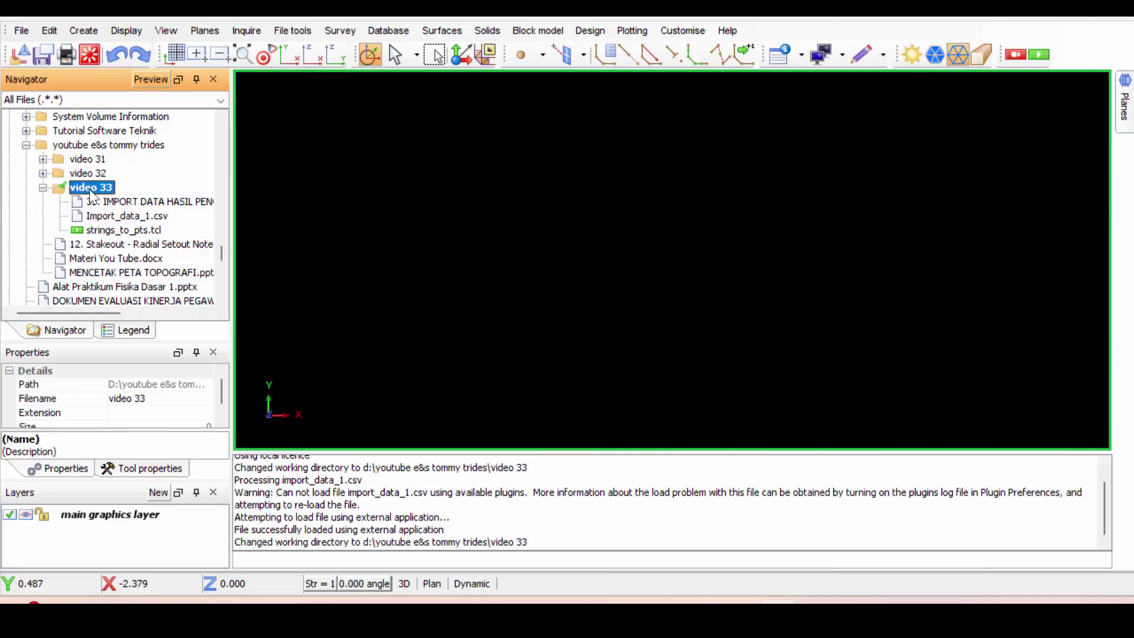
# Start a string data import from many files and choose Import_data_1.csv as the source, with ID range 1 and extension csv.
pyautogui.click(24, 26)
pyautogui.moveTo(114, 187)
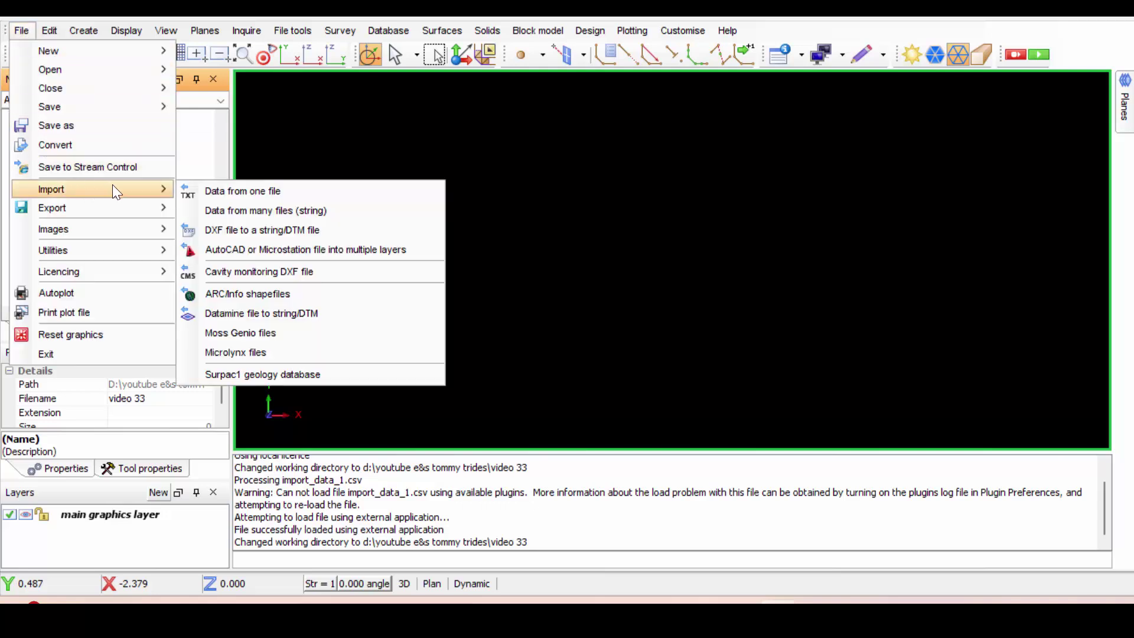
pyautogui.click(251, 212)
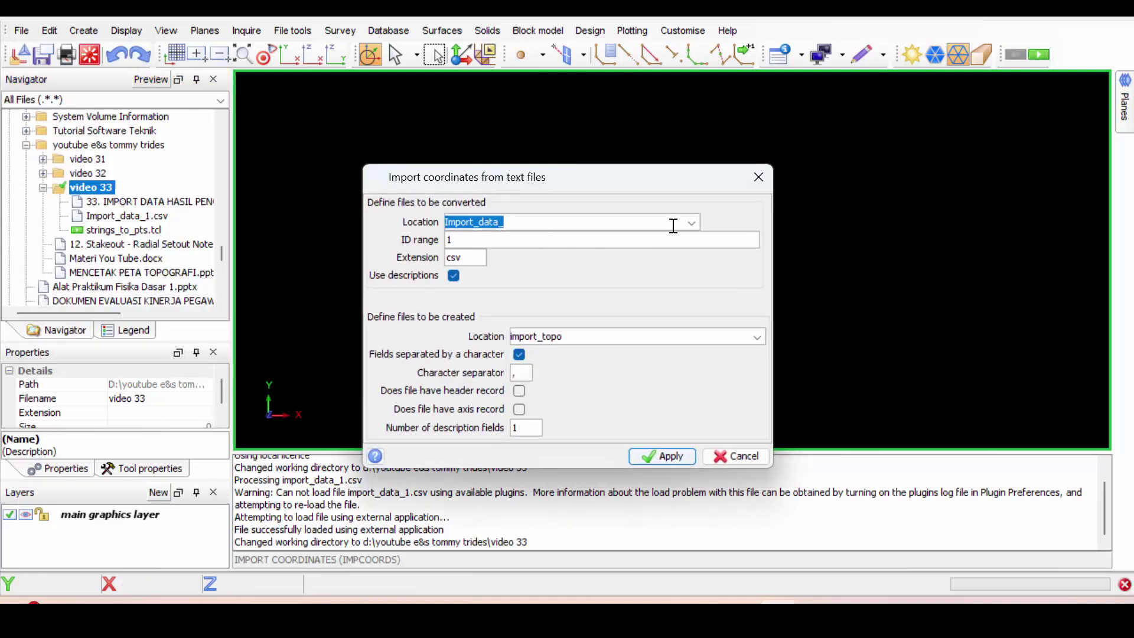
pyautogui.click(692, 222)
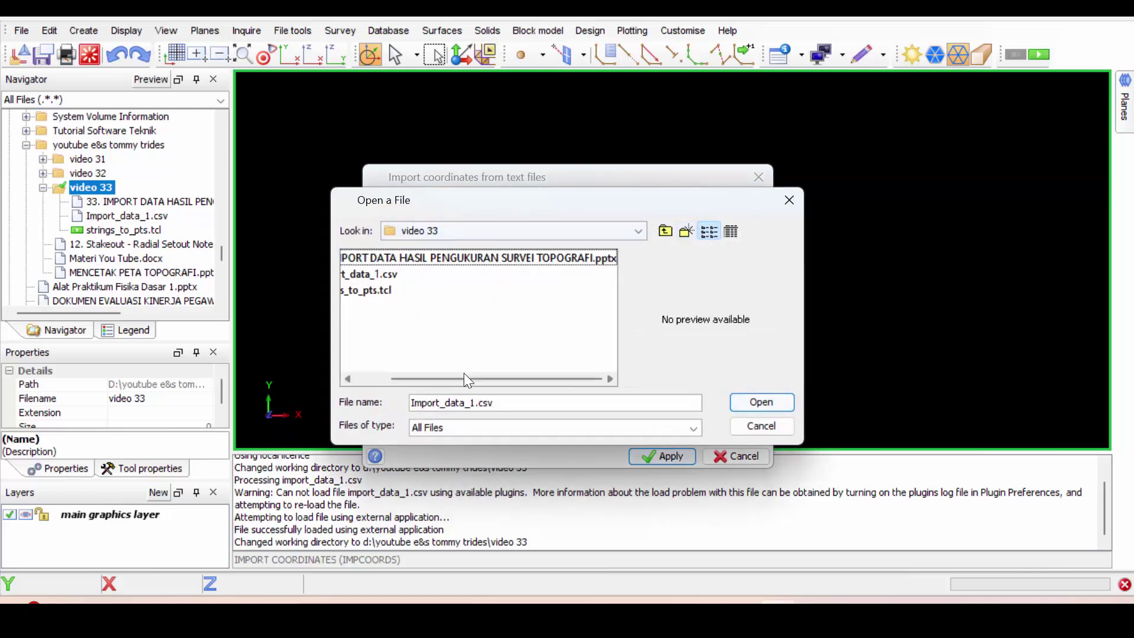
pyautogui.moveTo(450, 378); pyautogui.dragTo(414, 378)
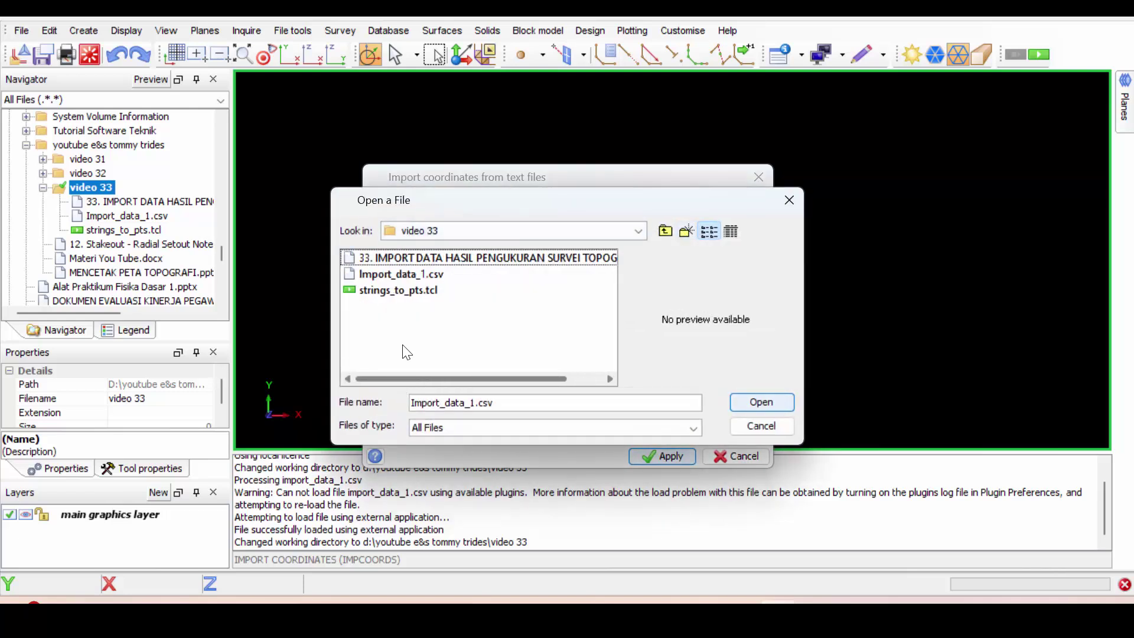
pyautogui.click(400, 275)
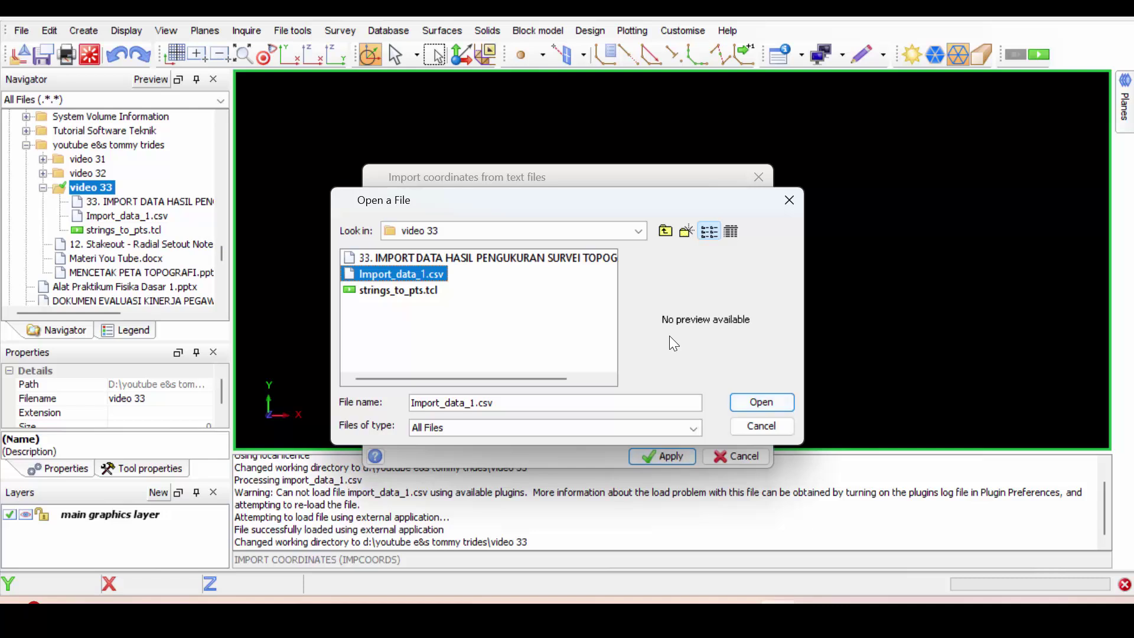
pyautogui.click(751, 403)
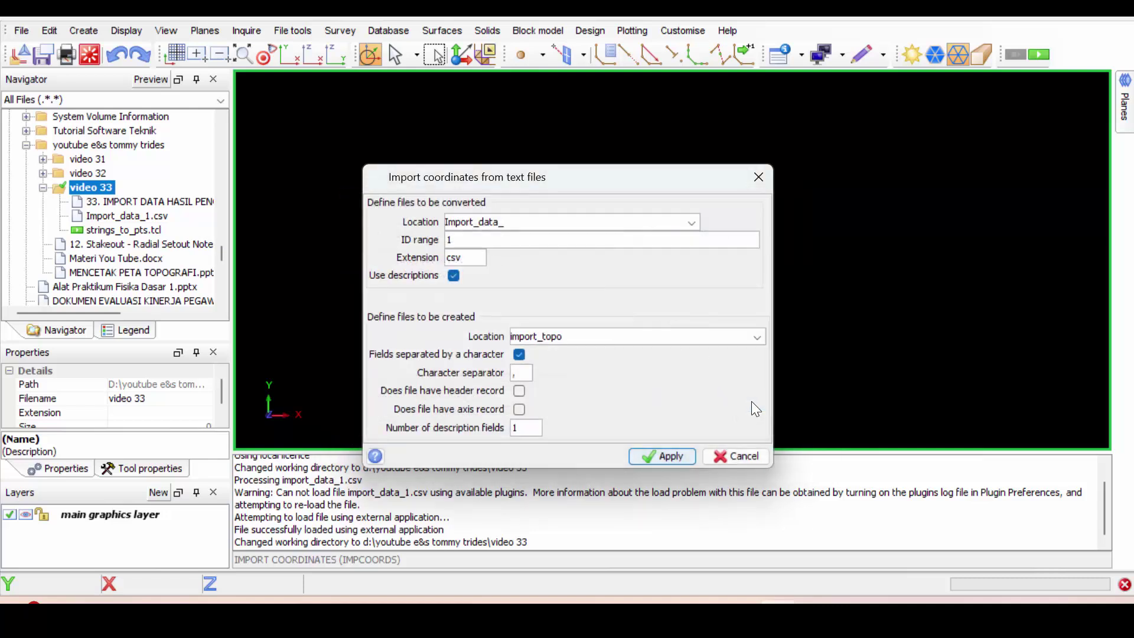
pyautogui.doubleClick(472, 258)
pyautogui.click(461, 258)
pyautogui.doubleClick(460, 258)
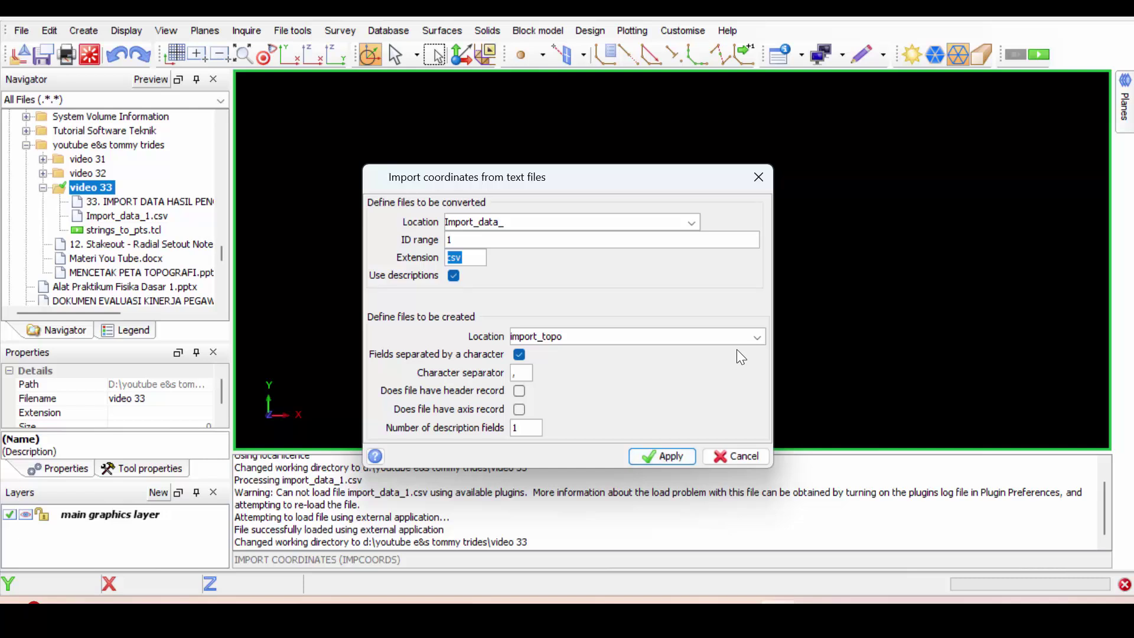
# Name the location of the string file created by the import import_topo.
pyautogui.doubleClick(618, 338)
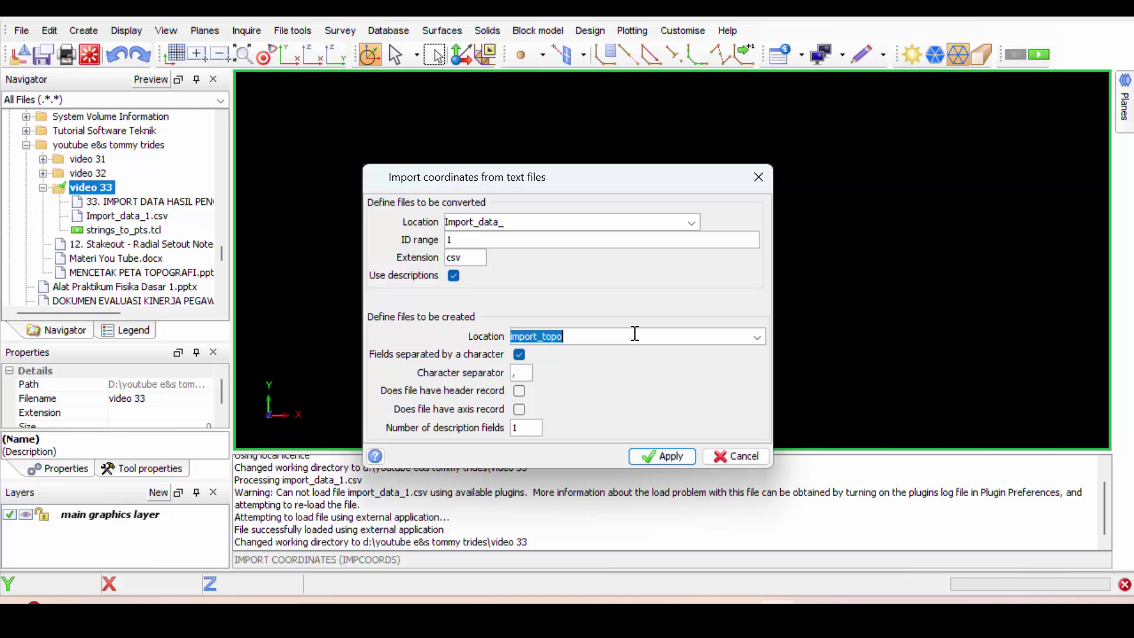
pyautogui.write('IMPORT')
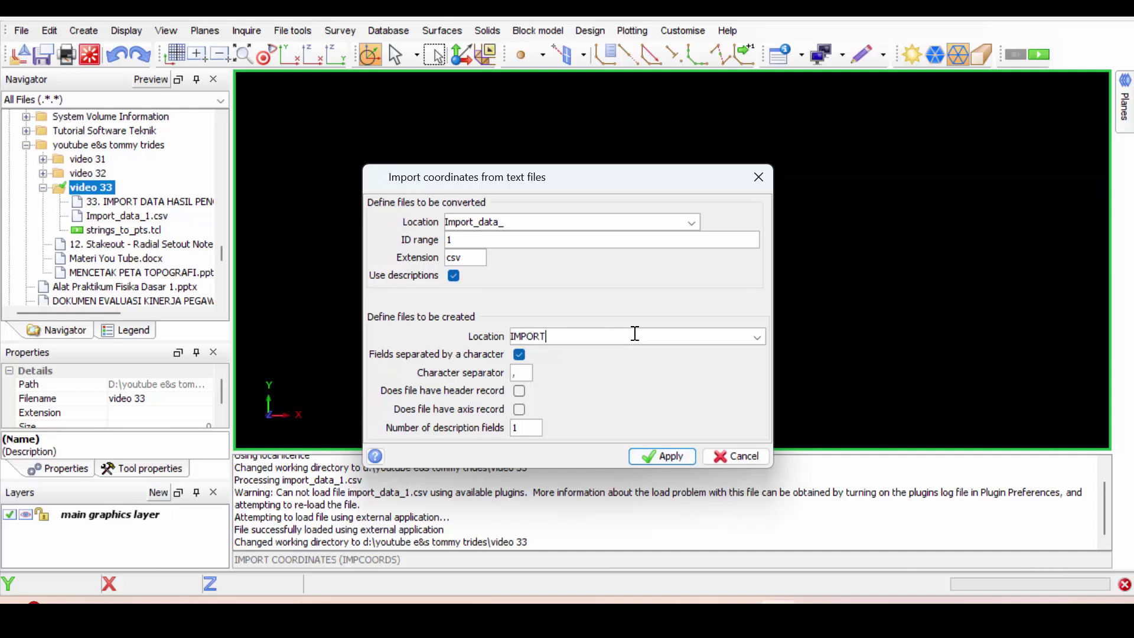
pyautogui.press('BackSpace')
pyautogui.press('BackSpace')
pyautogui.press('BackSpace')
pyautogui.press('BackSpace')
pyautogui.press('BackSpace')
pyautogui.press('BackSpace')
pyautogui.write('import')
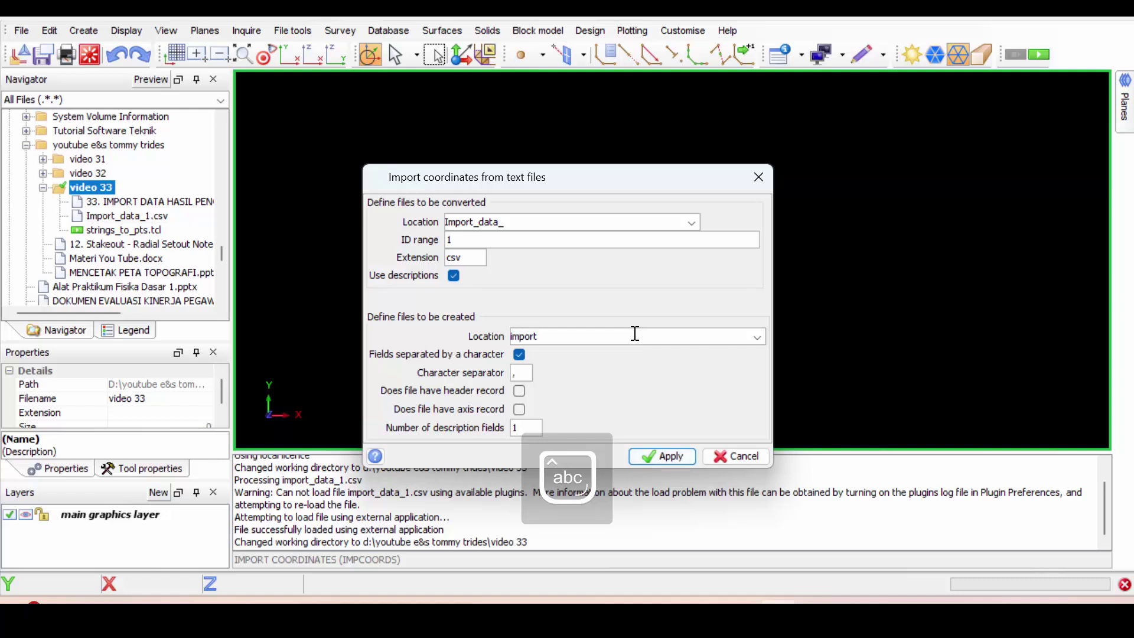
pyautogui.write('_topo')
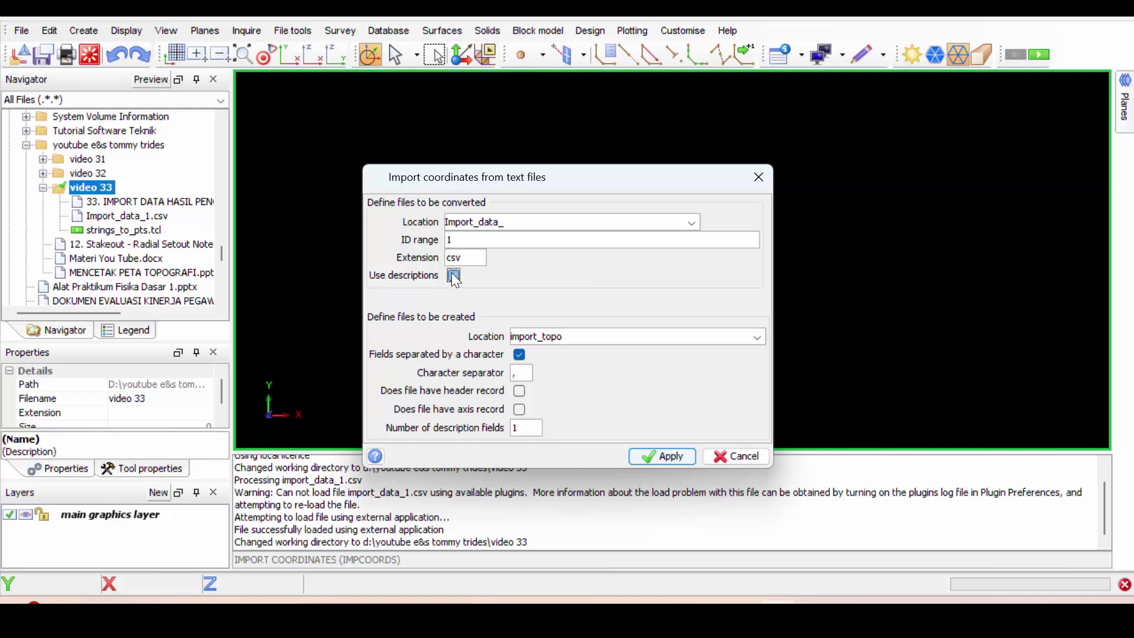
# Apply the import settings with descriptions used, fields separated by a comma, and 1 description field.
pyautogui.click(454, 276)
pyautogui.doubleClick(521, 372)
pyautogui.click(519, 354)
pyautogui.click(521, 356)
pyautogui.doubleClick(520, 374)
pyautogui.doubleClick(526, 427)
pyautogui.click(654, 455)
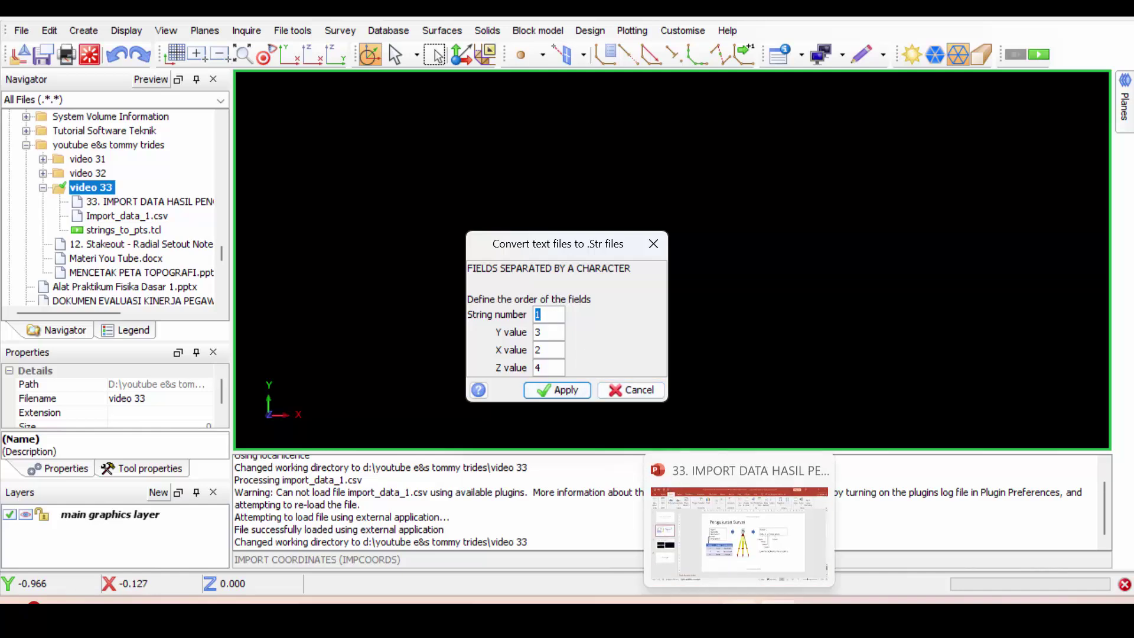
# Switch to PowerPoint, review the survey output column order on the Pengukuran Survei slide in full screen, and return to Surpac.
pyautogui.click(740, 616)
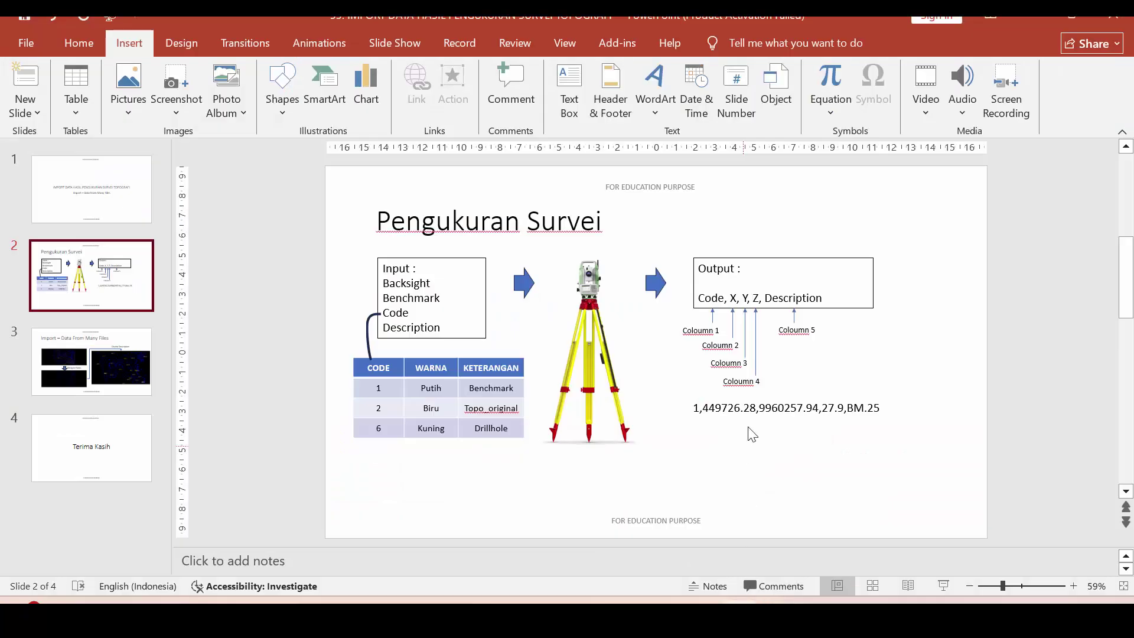
pyautogui.click(944, 585)
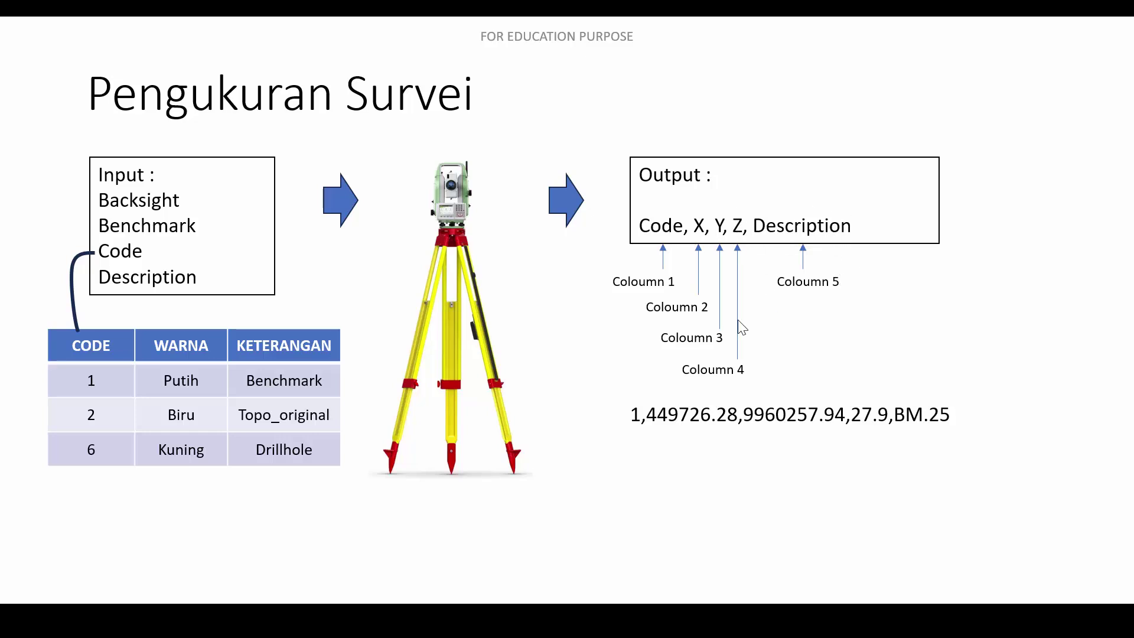
pyautogui.press('Escape')
pyautogui.moveTo(778, 615)
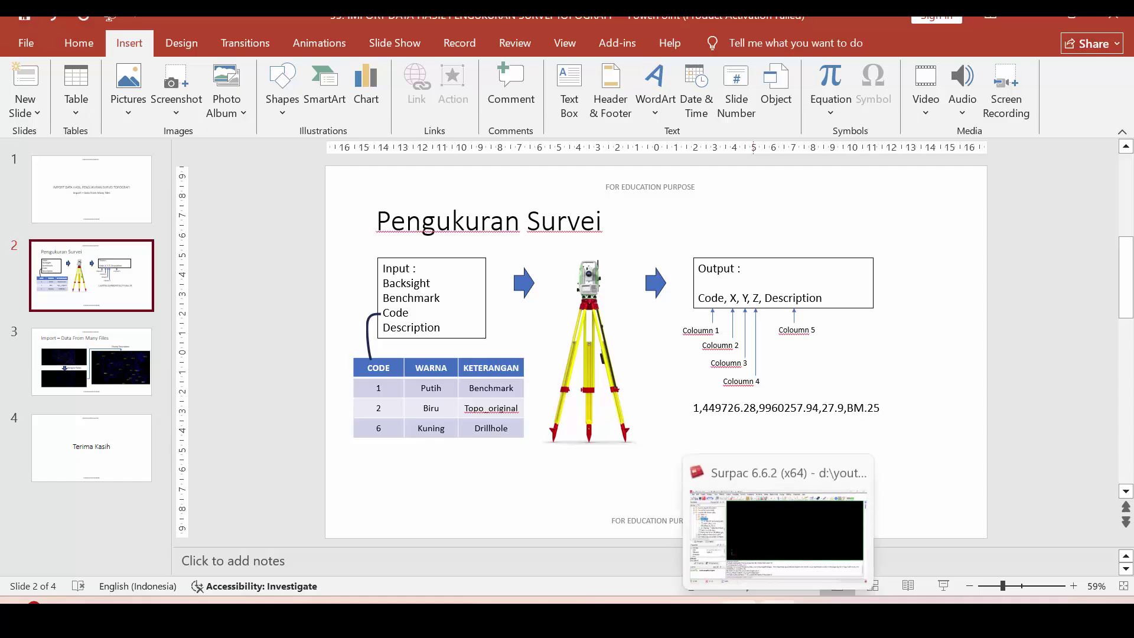
pyautogui.click(778, 535)
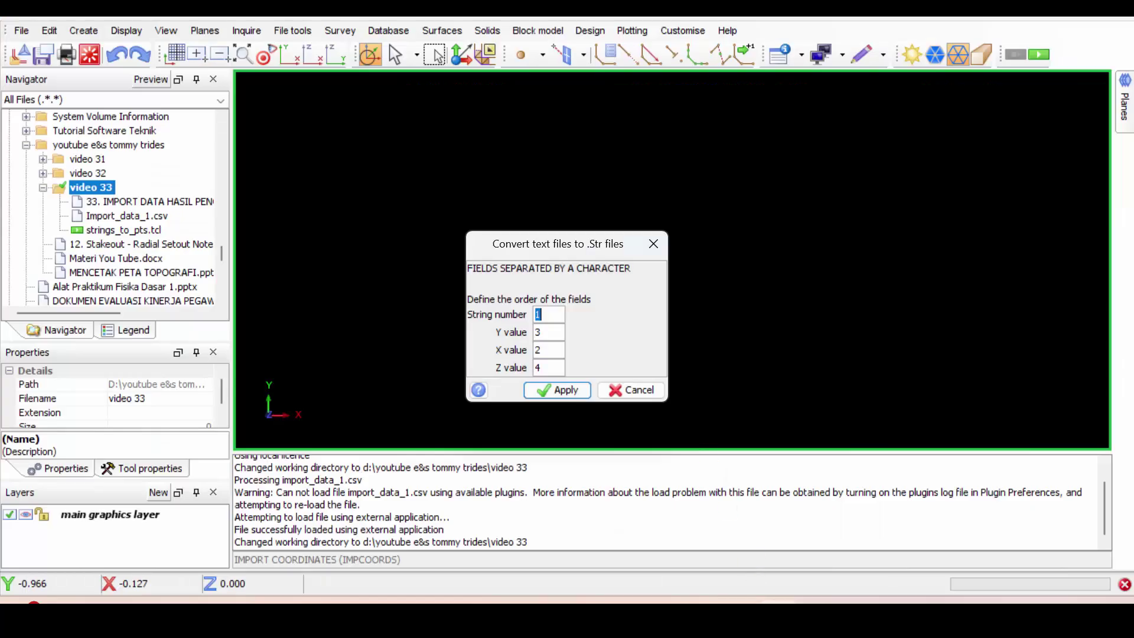
# Convert the text file with string number in field 1, Y in 3, X in 2, Z in 4, and the description in field 5.
pyautogui.click(550, 312)
pyautogui.moveTo(550, 312); pyautogui.dragTo(532, 314)
pyautogui.click(547, 332)
pyautogui.doubleClick(547, 330)
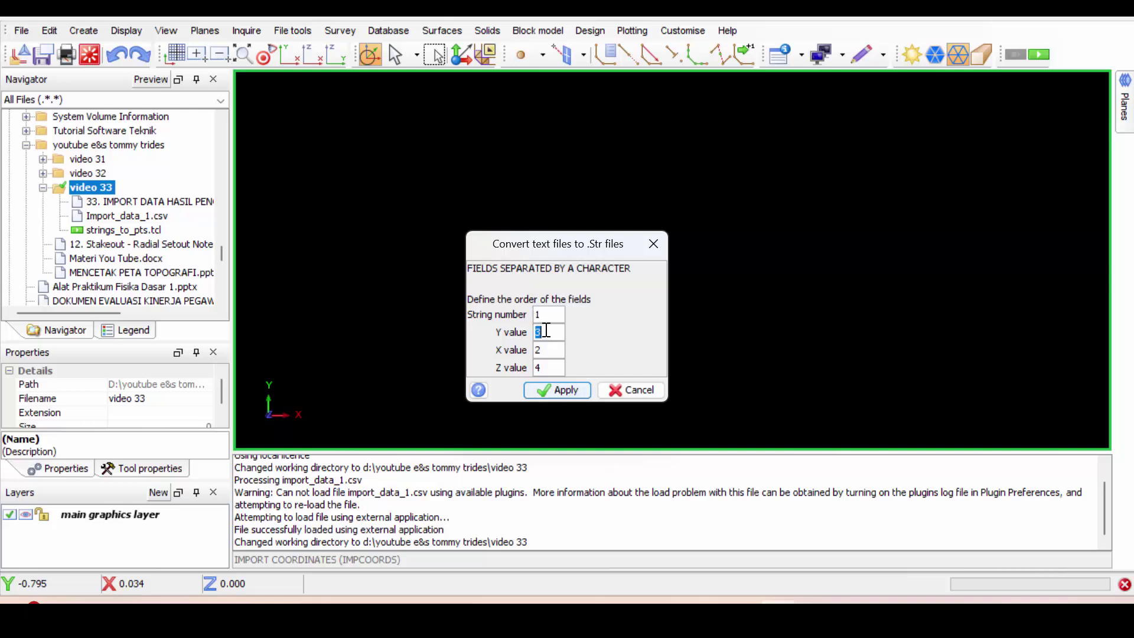
pyautogui.click(547, 332)
pyautogui.doubleClick(549, 350)
pyautogui.click(553, 354)
pyautogui.doubleClick(545, 368)
pyautogui.click(557, 391)
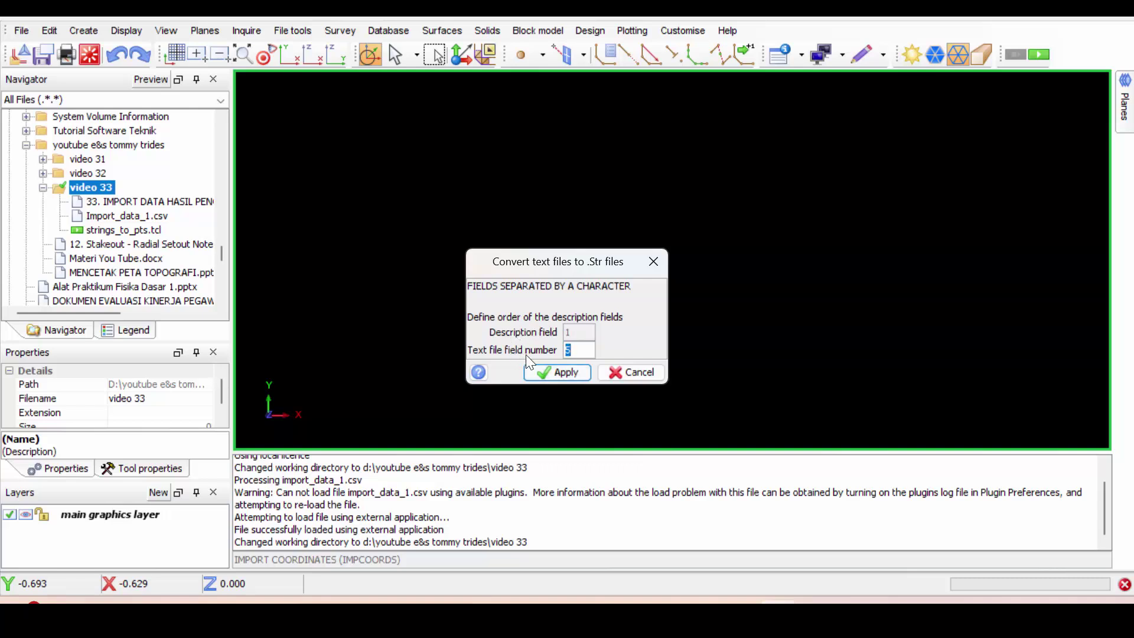
pyautogui.click(565, 373)
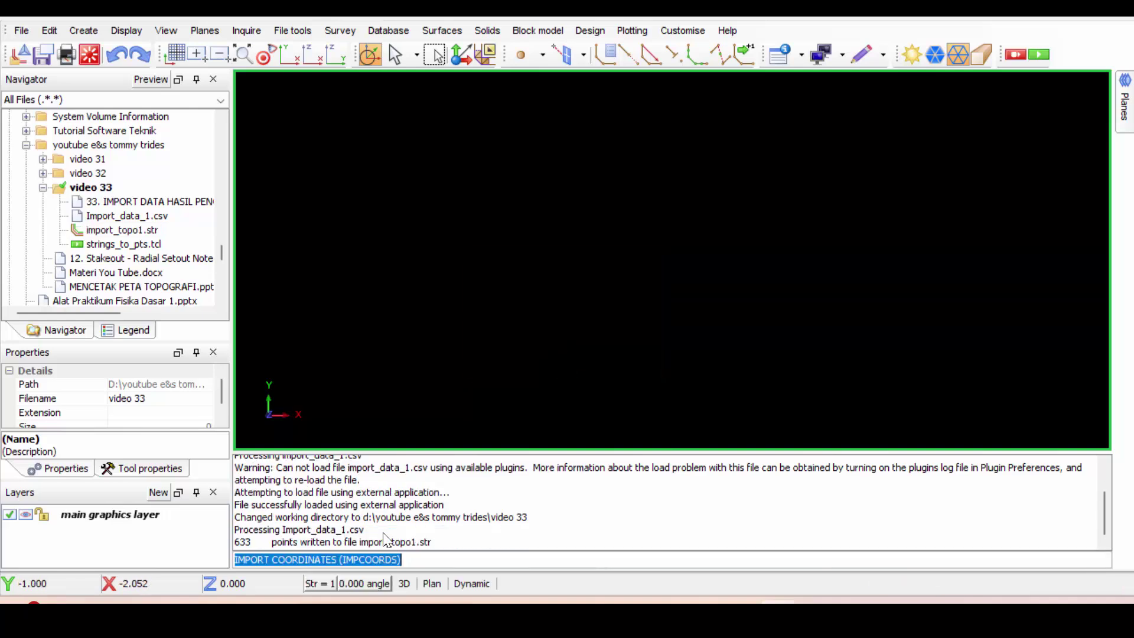
# Load the converted import_topo1.str file into the graphics view to display its strings.
pyautogui.moveTo(392, 543); pyautogui.dragTo(254, 538)
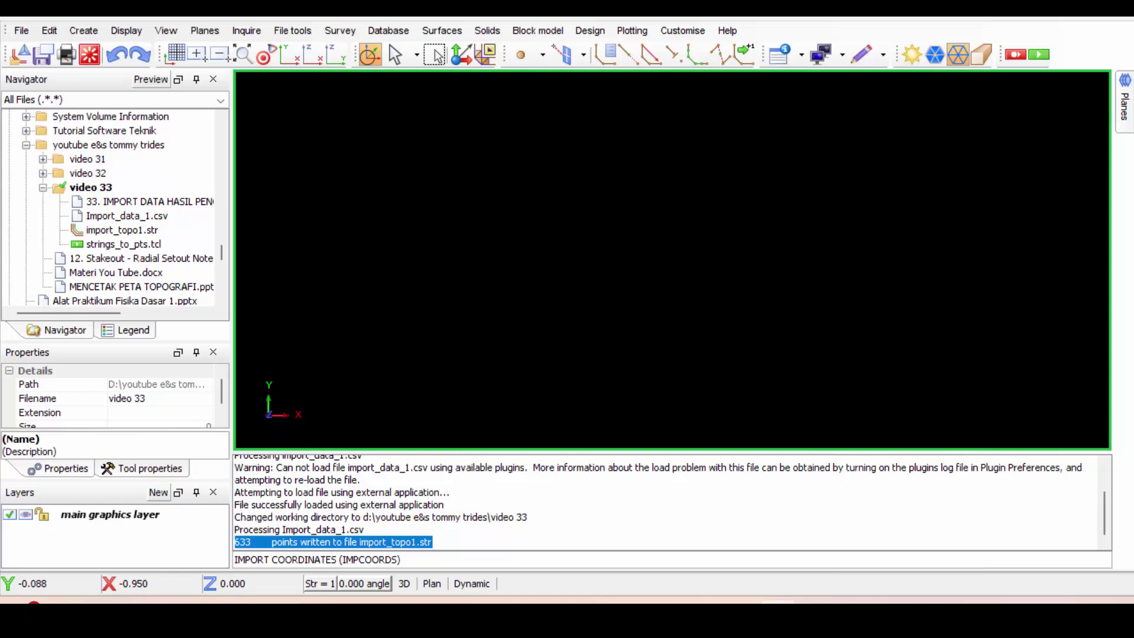
pyautogui.click(122, 231)
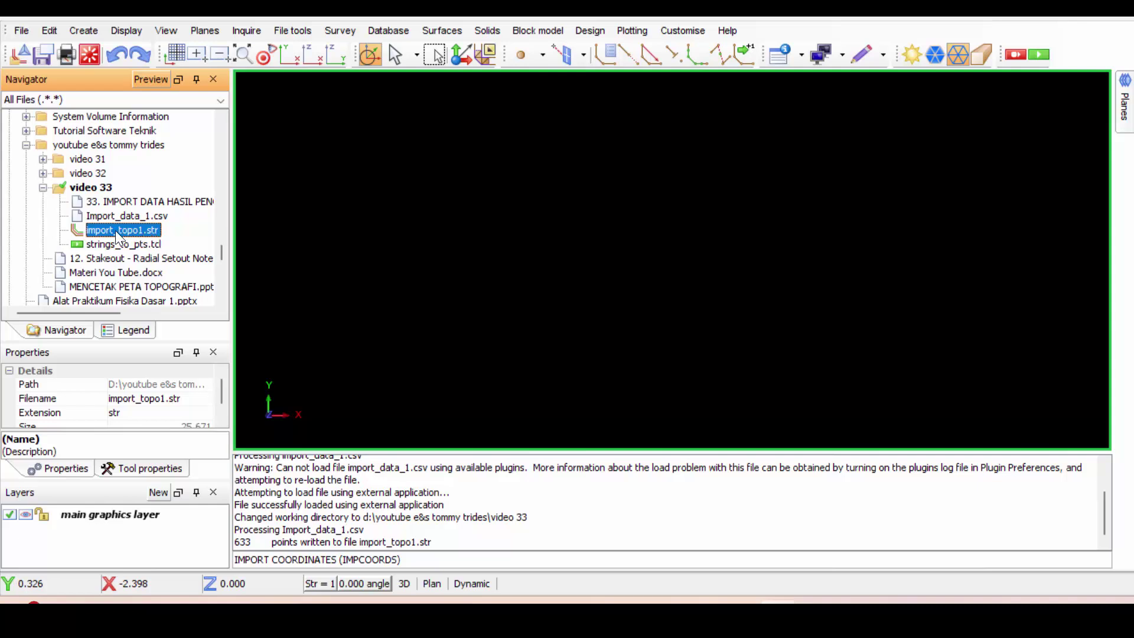
pyautogui.moveTo(115, 230); pyautogui.dragTo(638, 239)
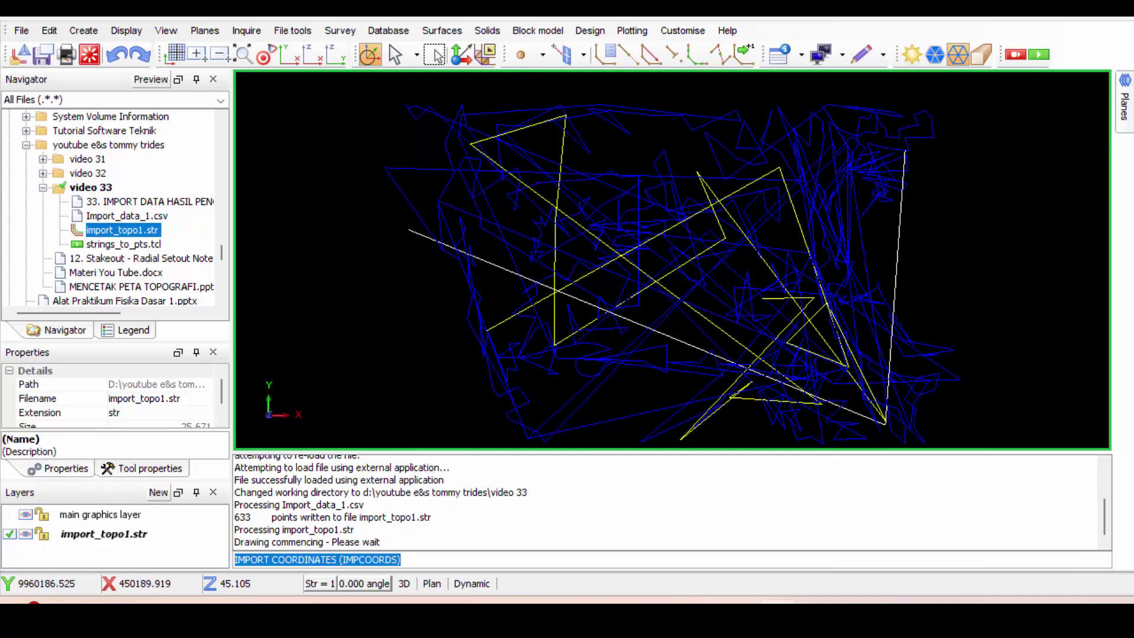
pyautogui.scroll(-2, 781, 230)
pyautogui.moveTo(781, 230); pyautogui.dragTo(763, 225, button='middle')
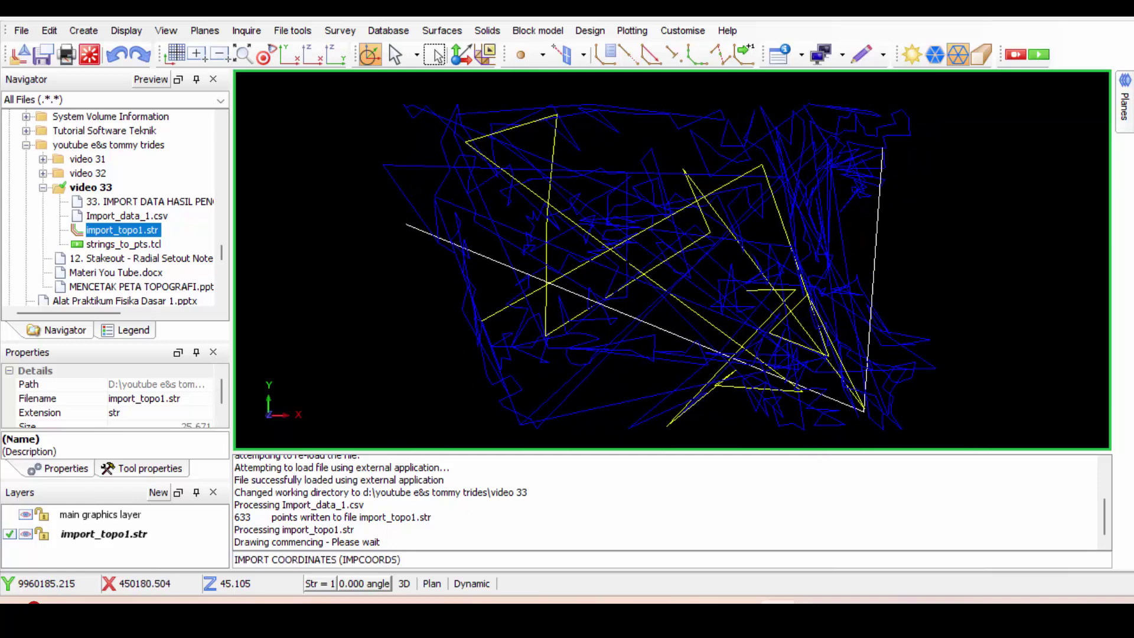
pyautogui.scroll(-2, 764, 226)
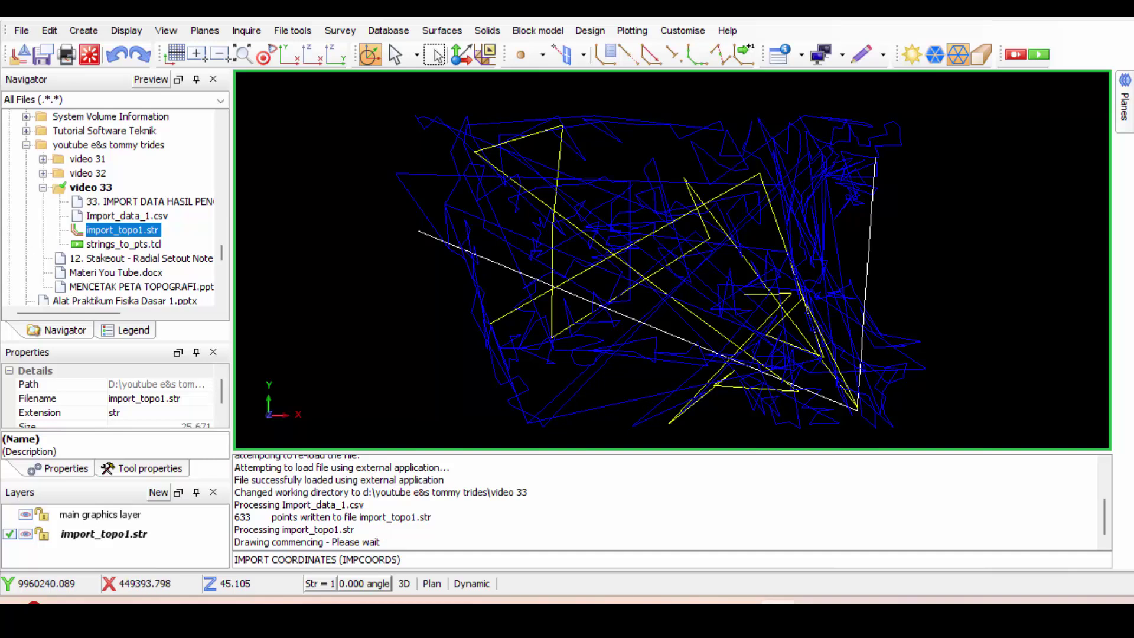
# Run the strings_to_pts.tcl macro operating on String and break the displayed survey strings into individual points.
pyautogui.click(120, 245)
pyautogui.moveTo(120, 244); pyautogui.dragTo(643, 265)
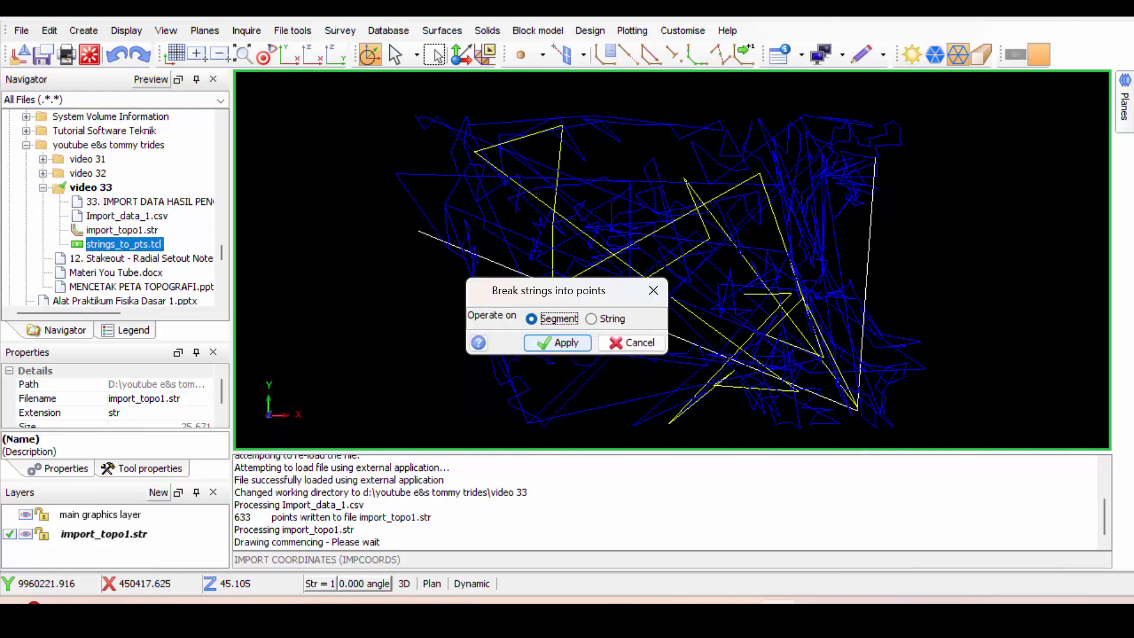
pyautogui.click(592, 318)
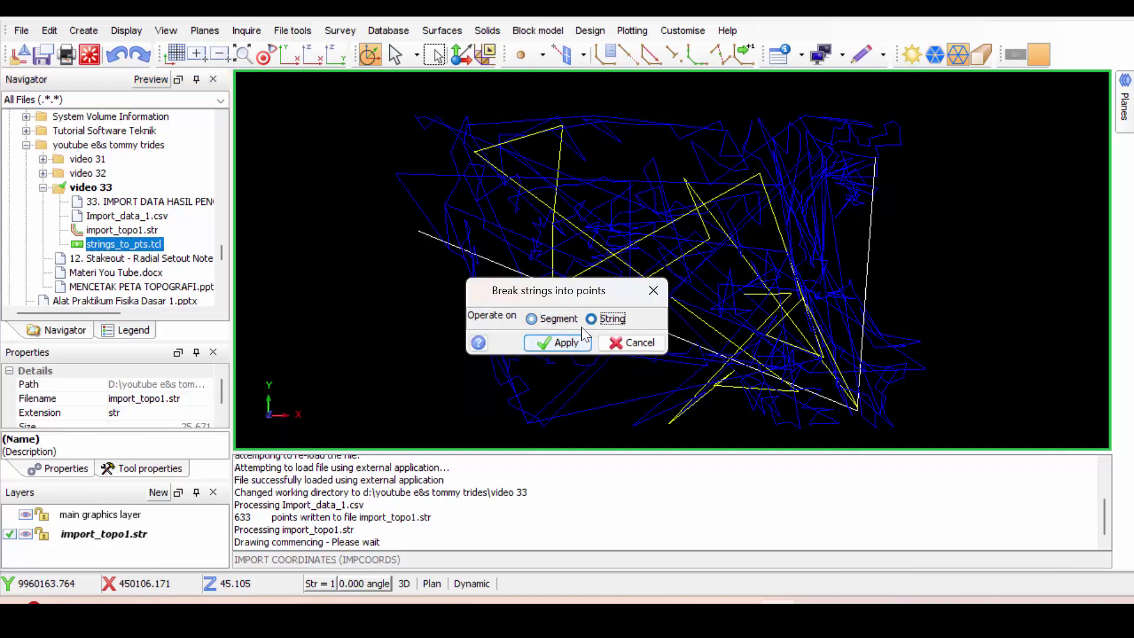
pyautogui.click(556, 344)
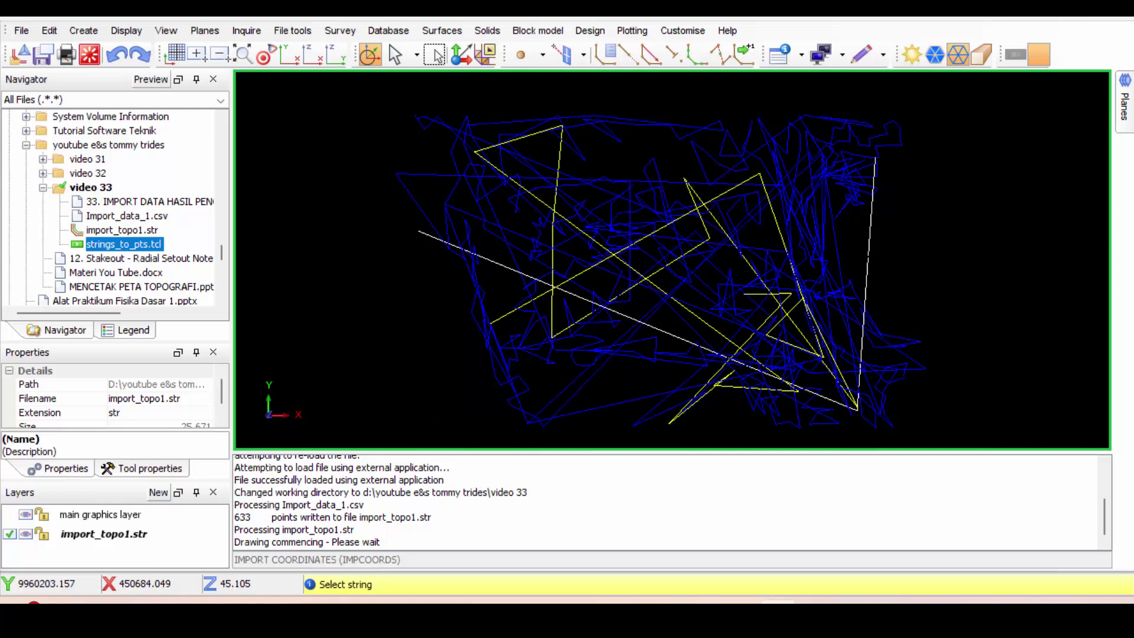
pyautogui.click(419, 232)
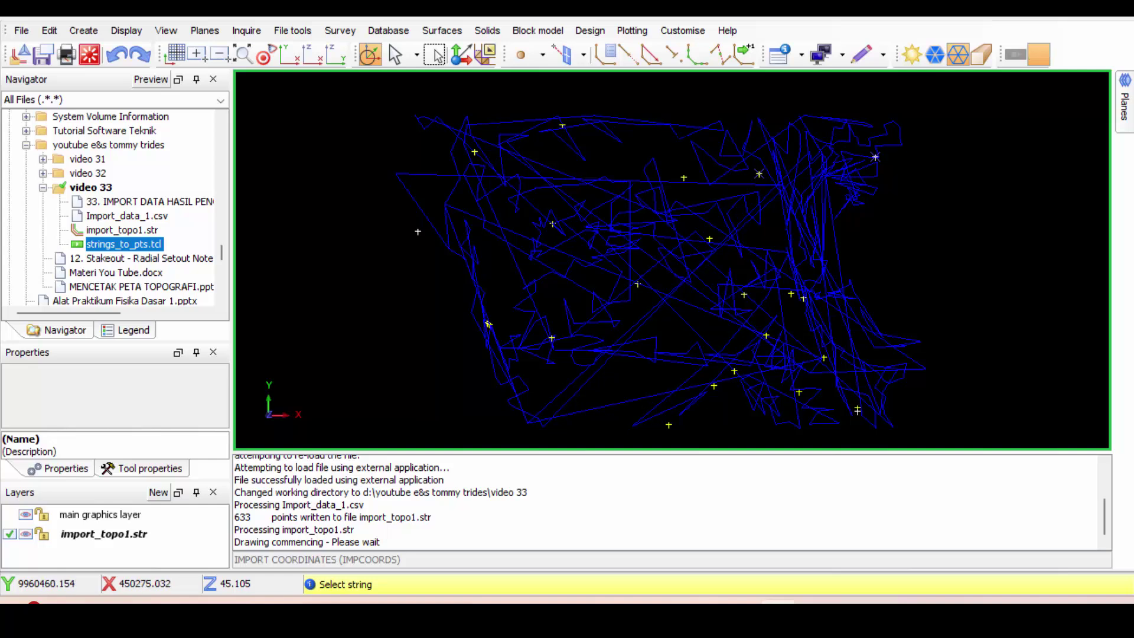
# Save the point layer as import_topo1.str in Surpac string format, overwriting the existing file.
pyautogui.click(43, 57)
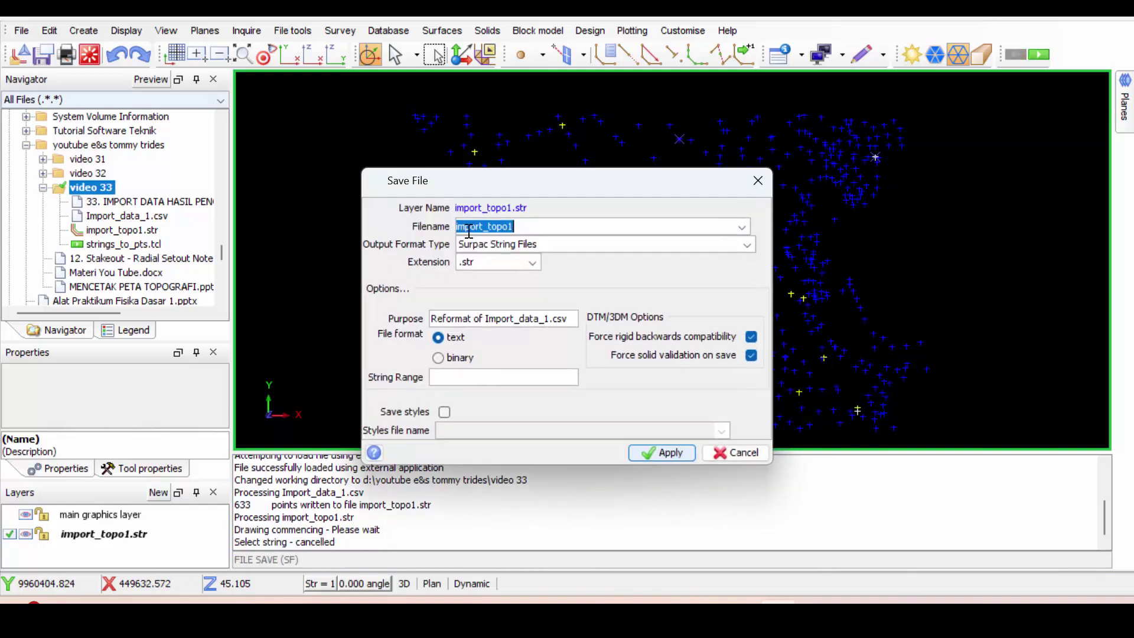
pyautogui.click(660, 454)
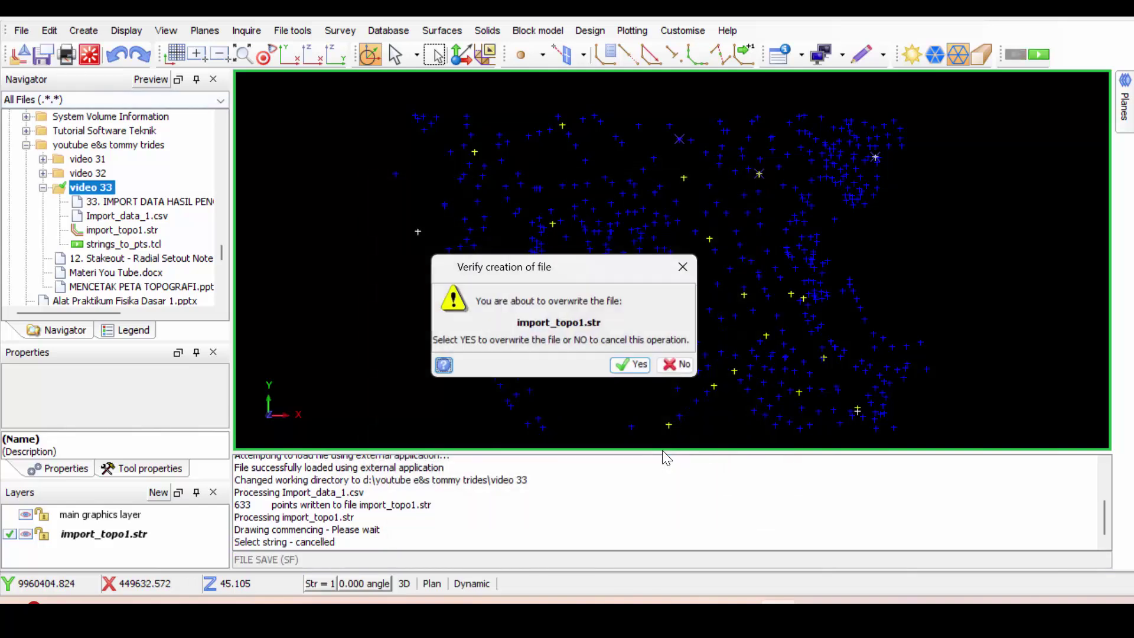
pyautogui.click(636, 364)
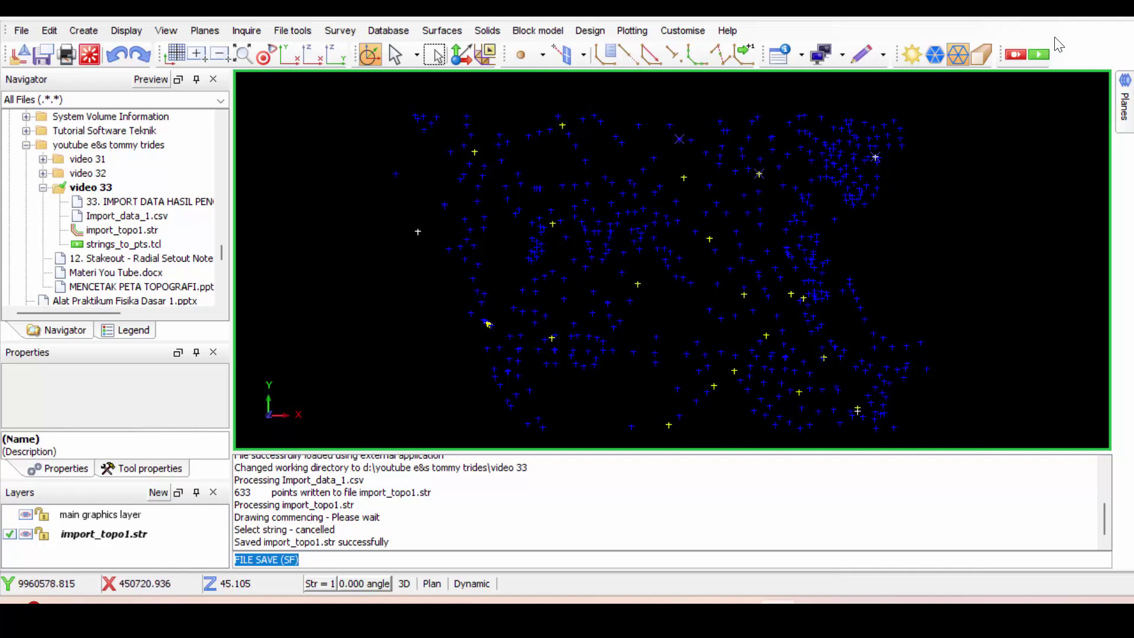
# Show the Display and hide toolbar in the workspace.
pyautogui.rightClick(1068, 59)
pyautogui.moveTo(1034, 95)
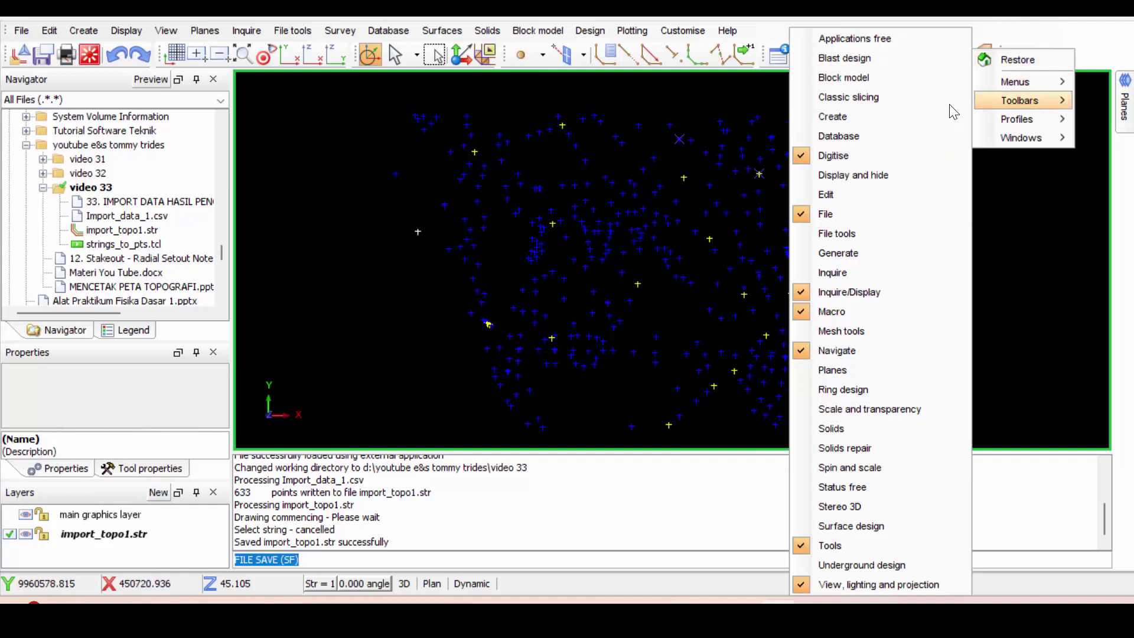
pyautogui.click(856, 180)
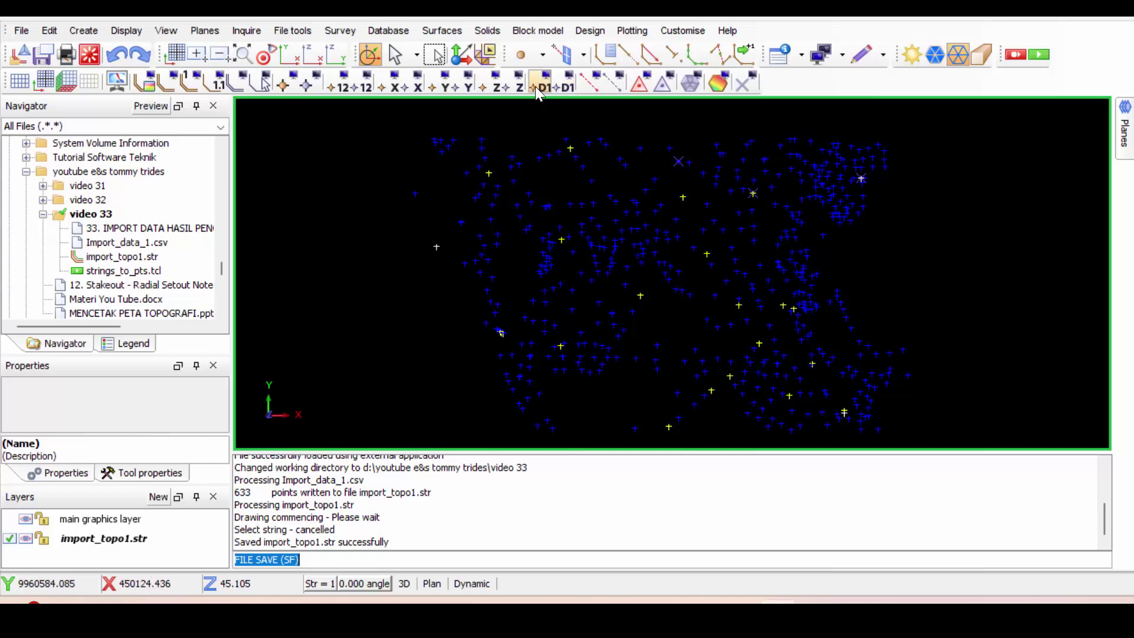
pyautogui.rightClick(866, 86)
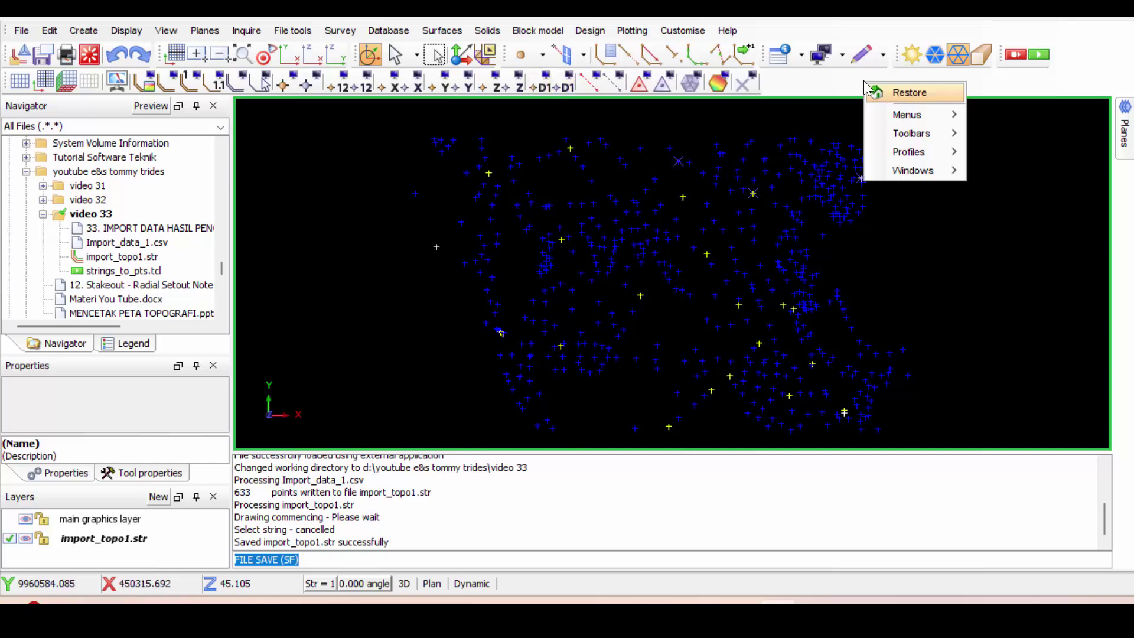
pyautogui.moveTo(912, 134)
pyautogui.click(1014, 85)
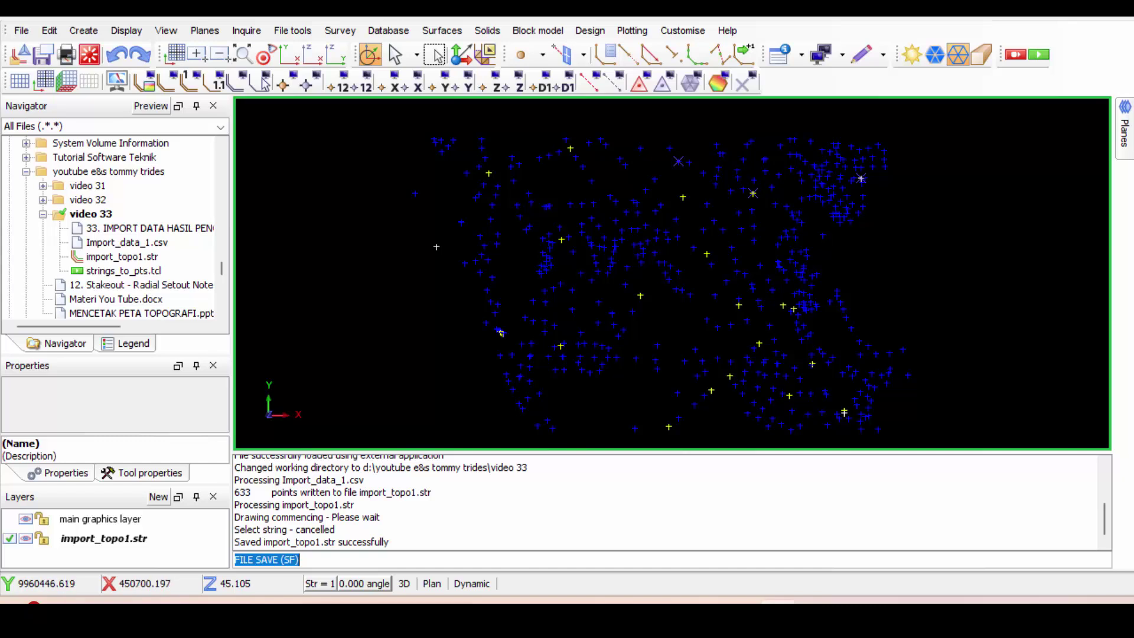
# Draw the d1 description labels at all points of the import_topo1.str layer.
pyautogui.click(539, 86)
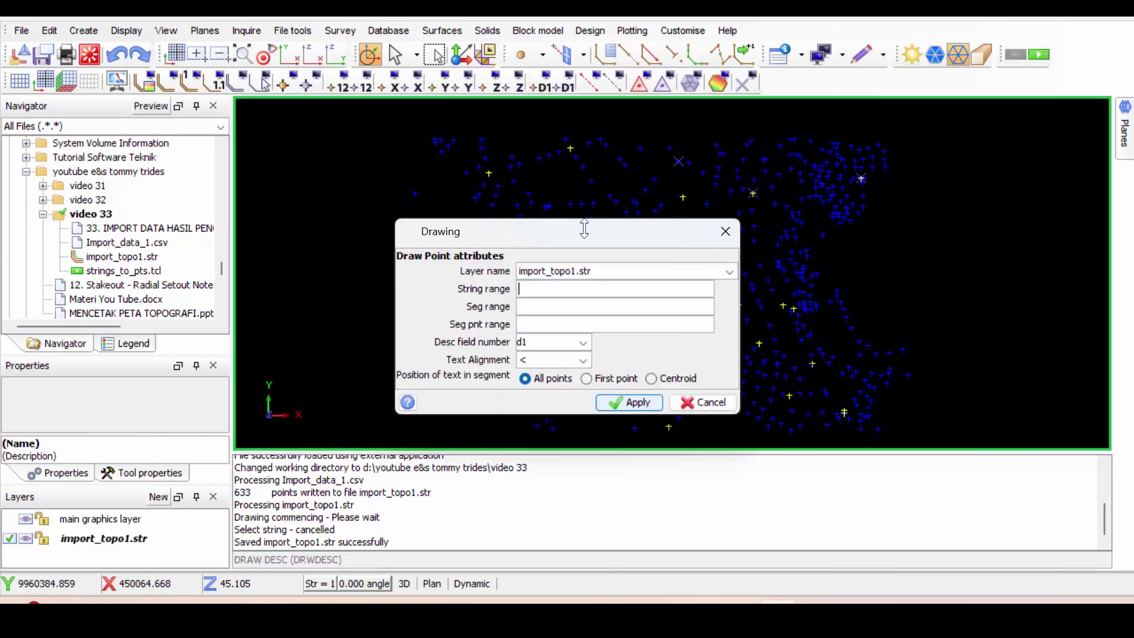
pyautogui.click(614, 404)
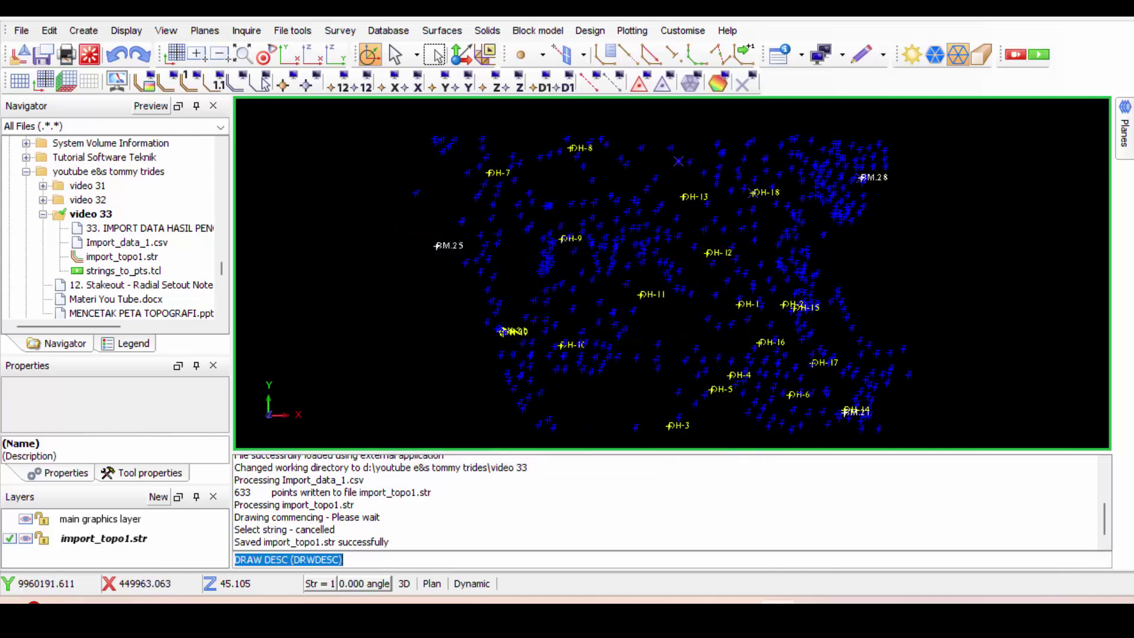
pyautogui.scroll(-4, 424, 187)
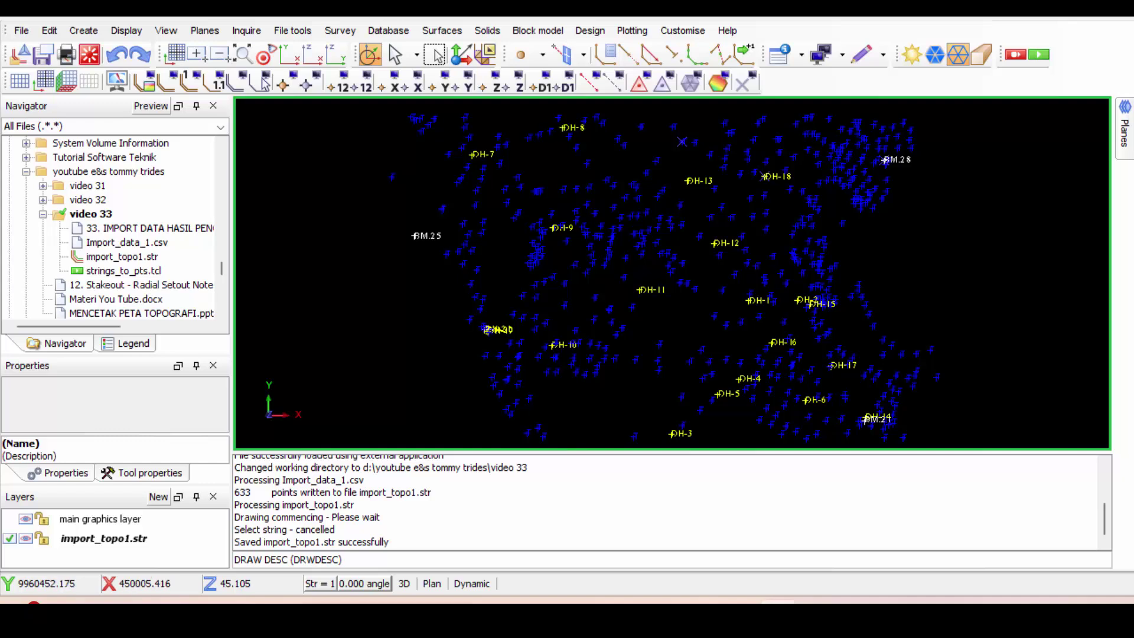
pyautogui.scroll(1, 673, 206)
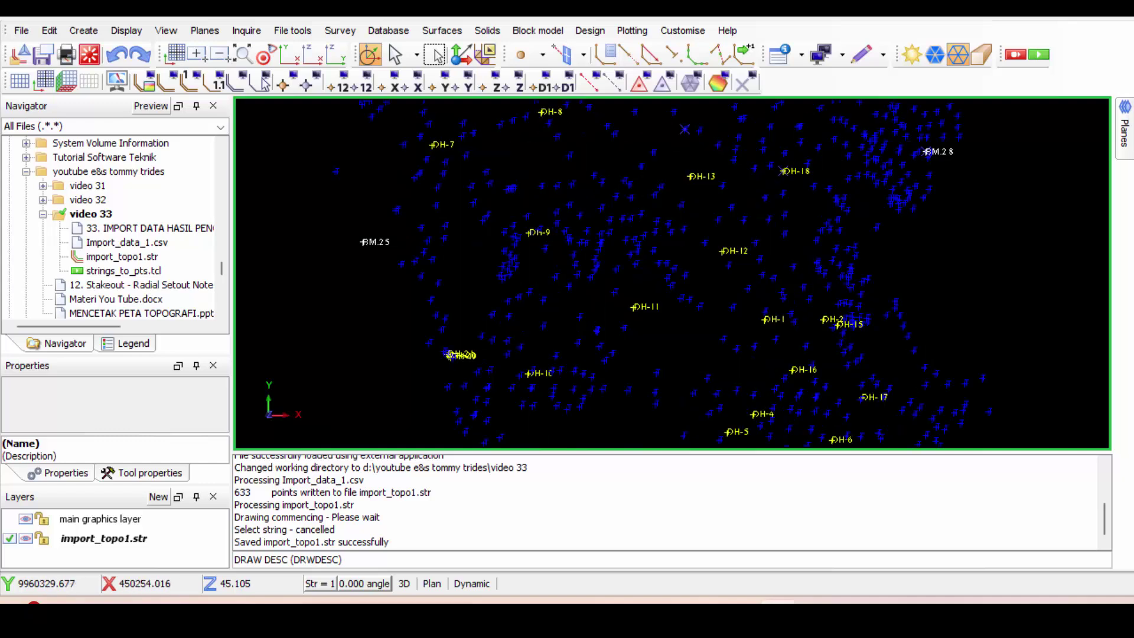
pyautogui.scroll(-2, 670, 271)
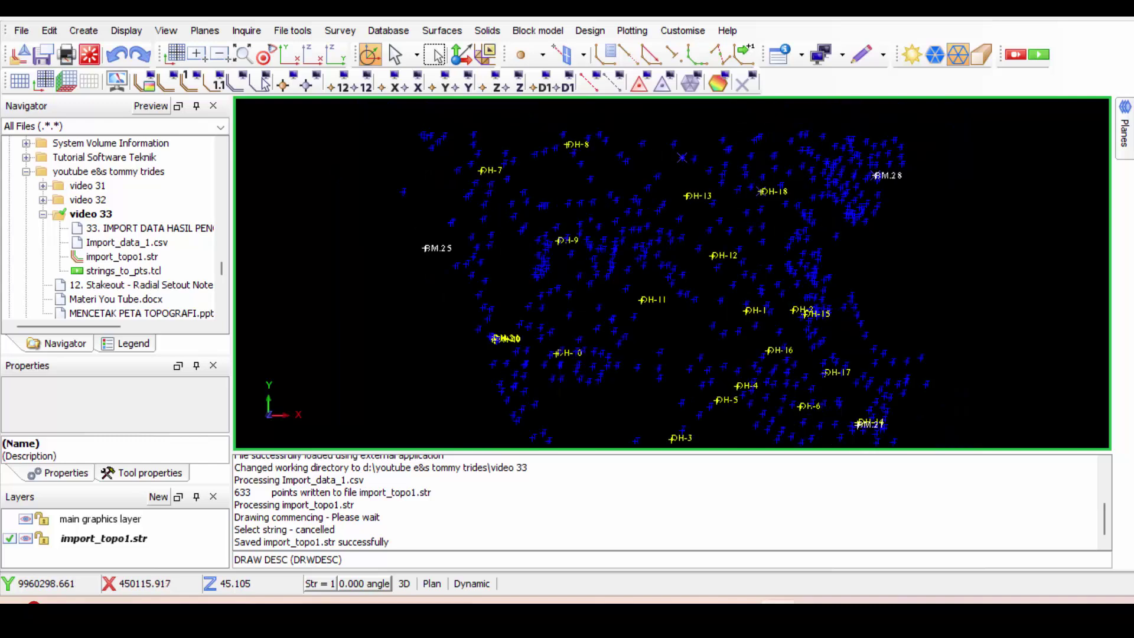
pyautogui.moveTo(643, 255); pyautogui.dragTo(620, 254, button='middle')
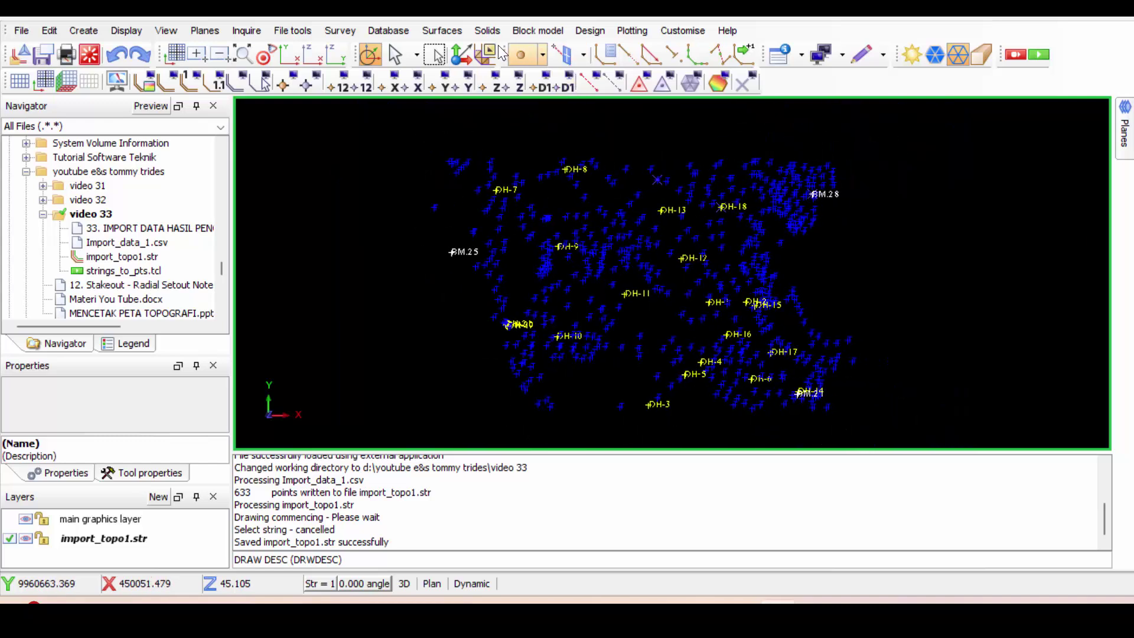
# Create a DTM from the import_topo1 string file on the XY plane, with clipping to a boundary turned off.
pyautogui.click(440, 36)
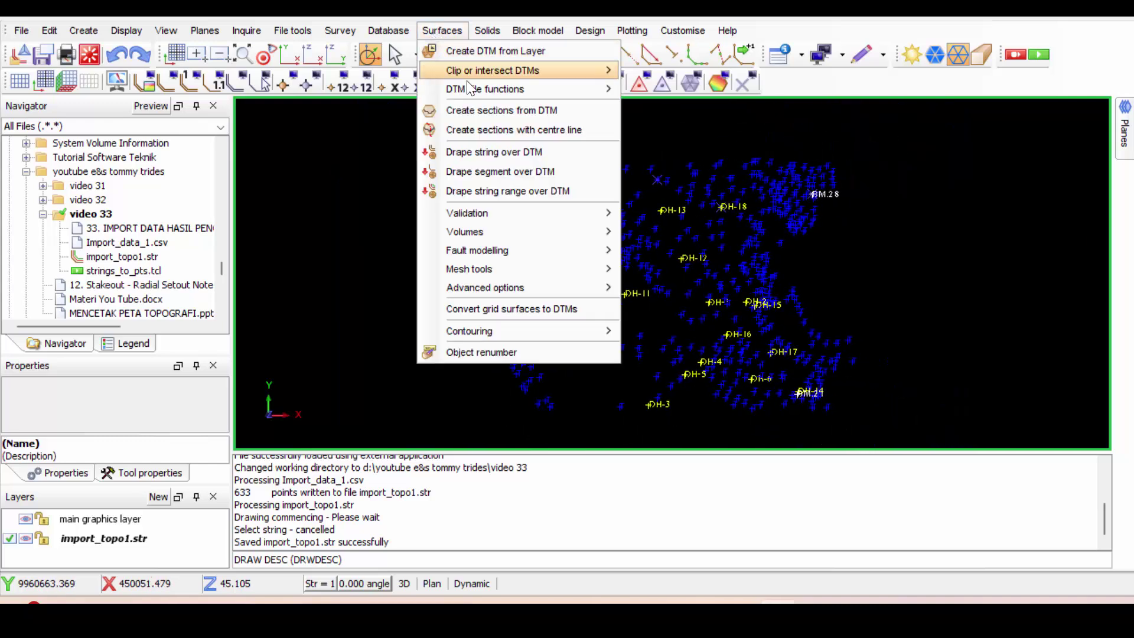
pyautogui.moveTo(479, 87)
pyautogui.click(676, 89)
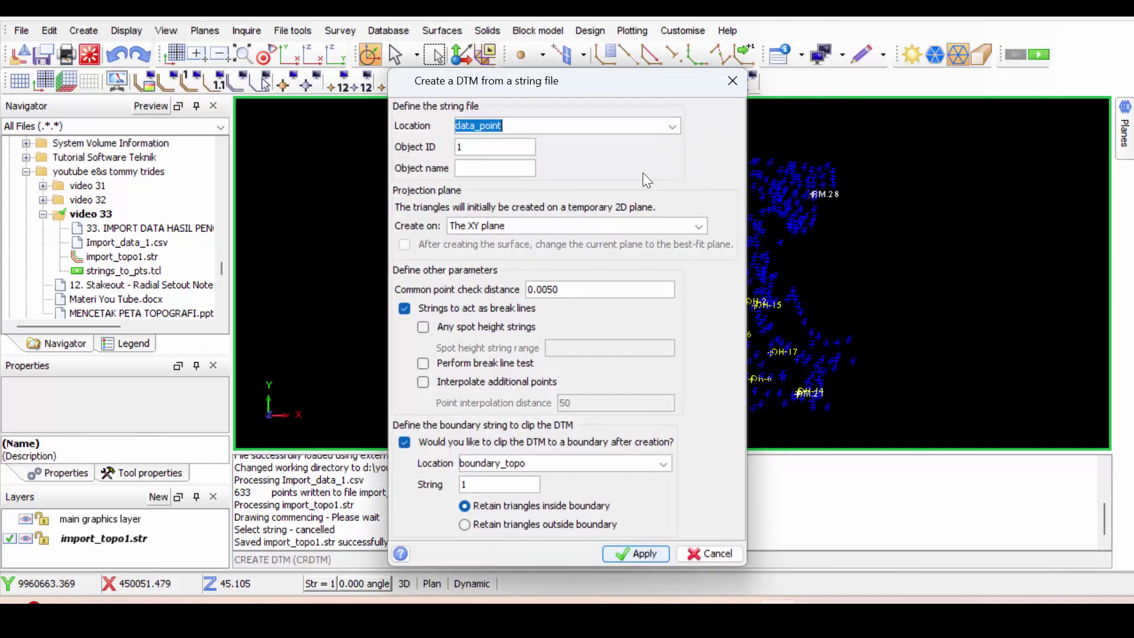
pyautogui.click(672, 125)
pyautogui.click(381, 259)
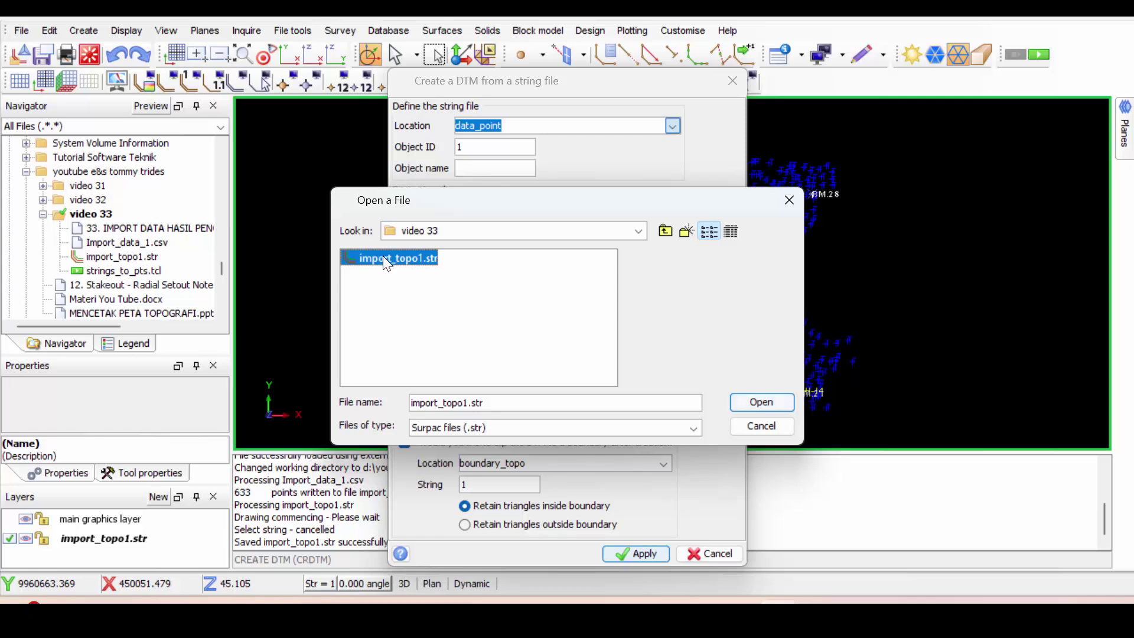
pyautogui.click(381, 257)
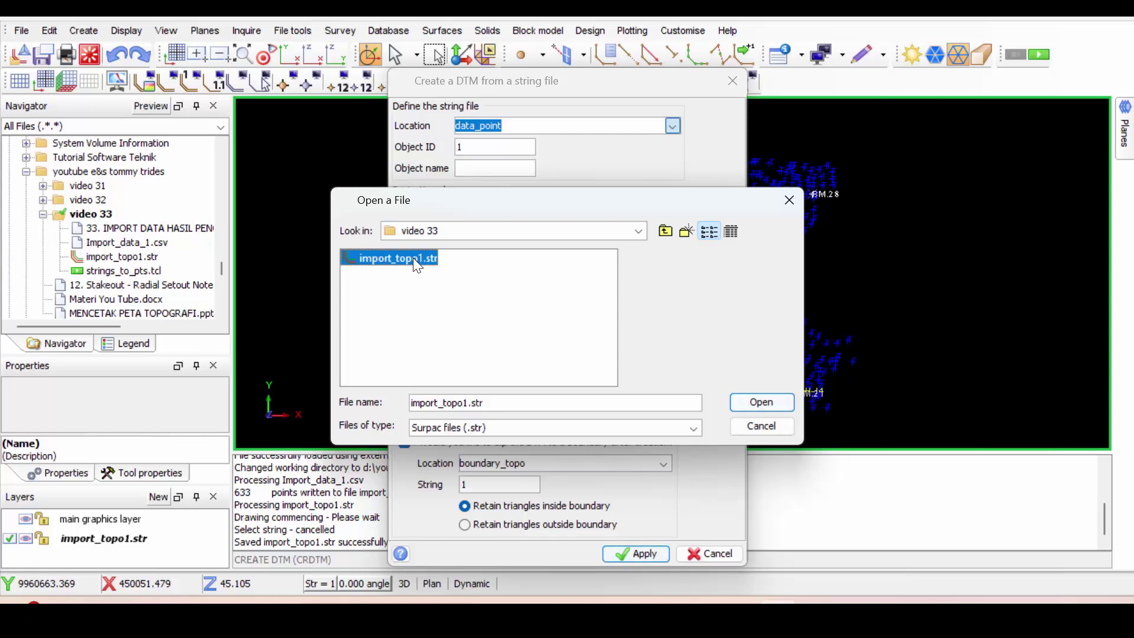
pyautogui.doubleClick(354, 259)
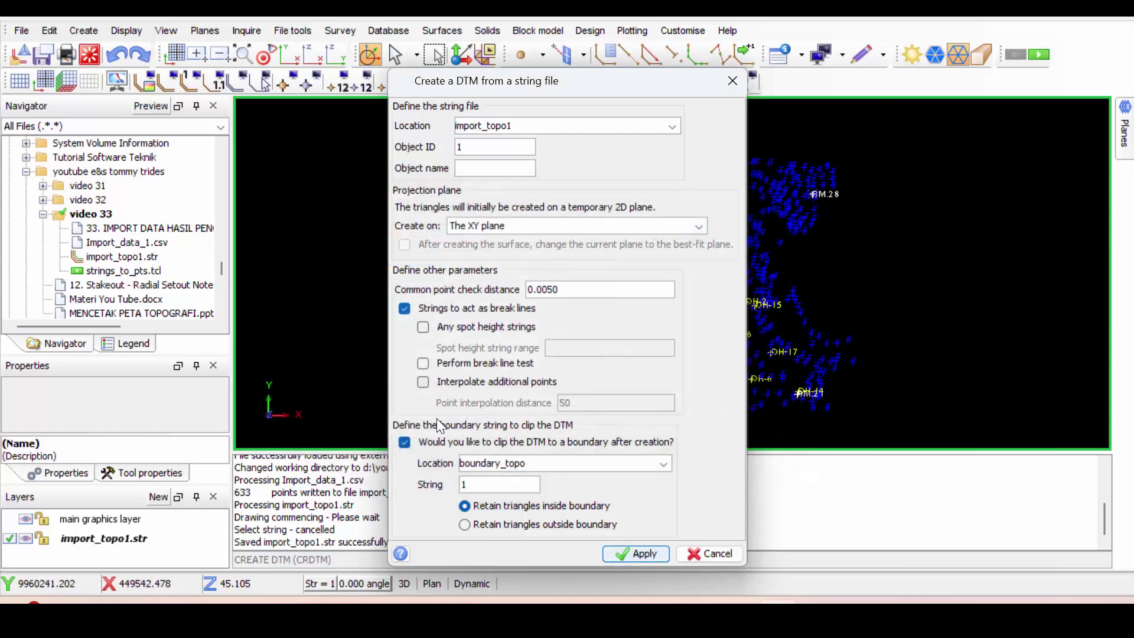
pyautogui.click(405, 444)
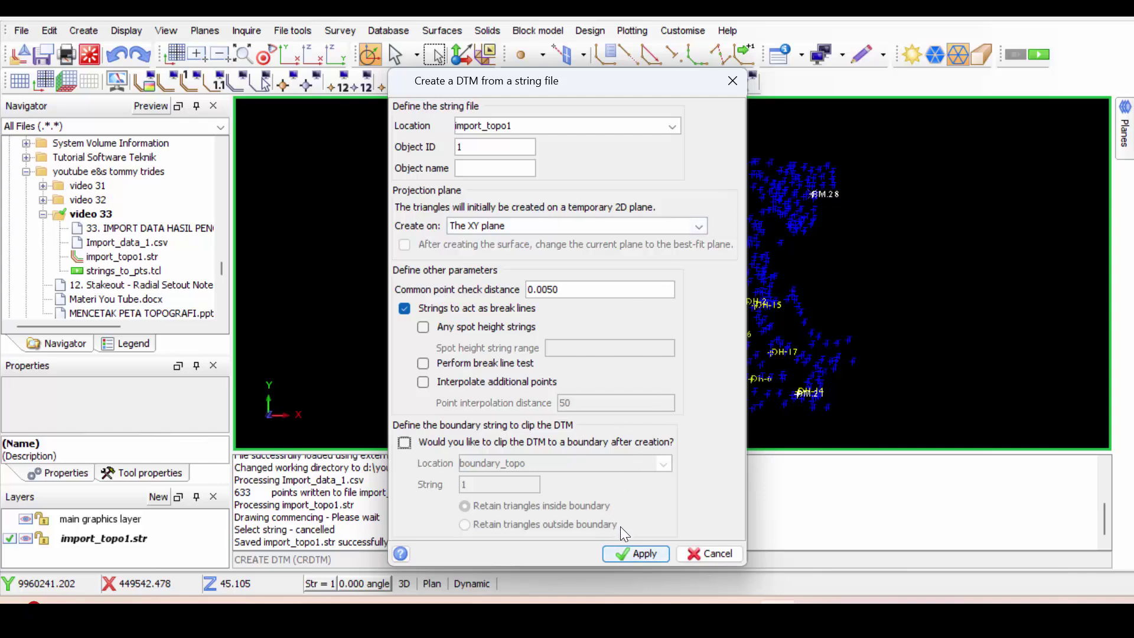
pyautogui.click(631, 556)
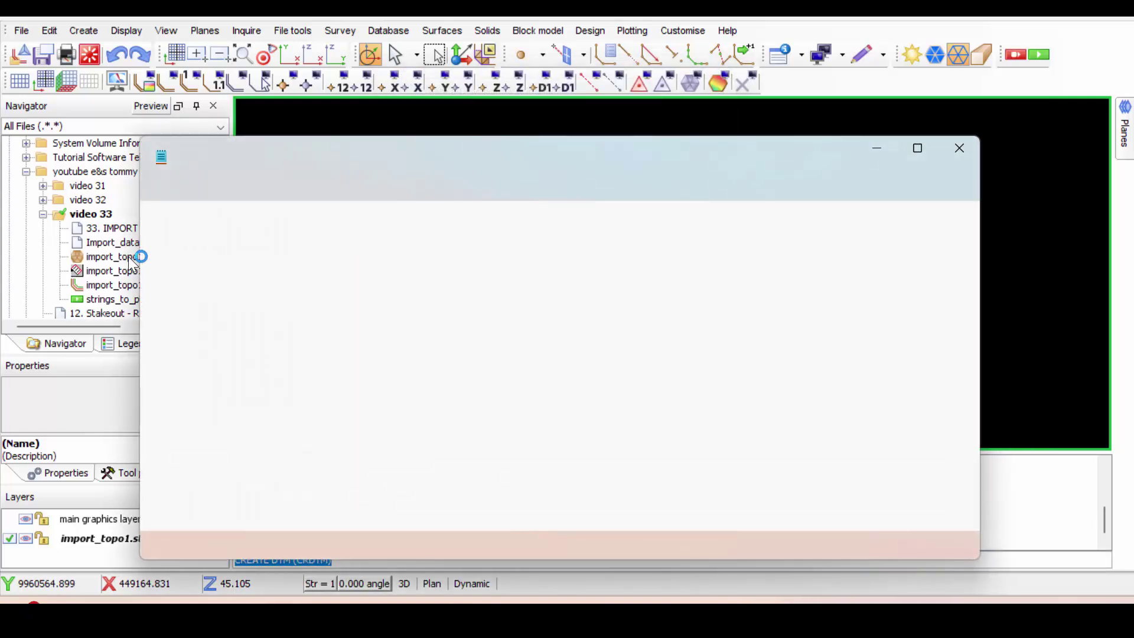
# Review the DTM formation details in import_topo1.log and close the log.
pyautogui.scroll(-2, 488, 319)
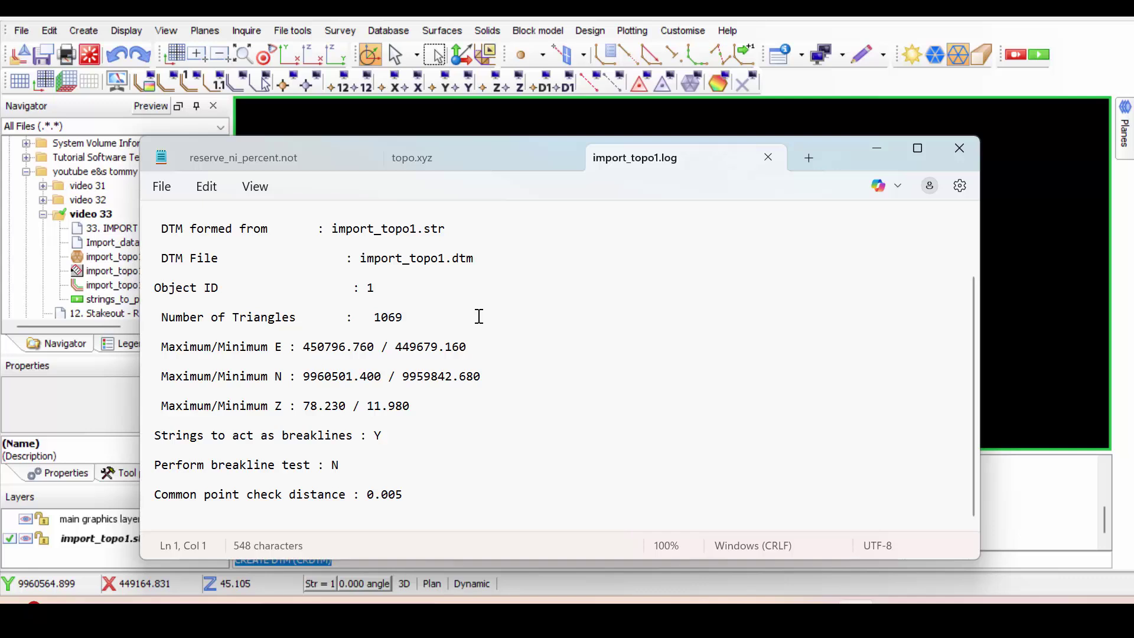
pyautogui.scroll(2, 479, 317)
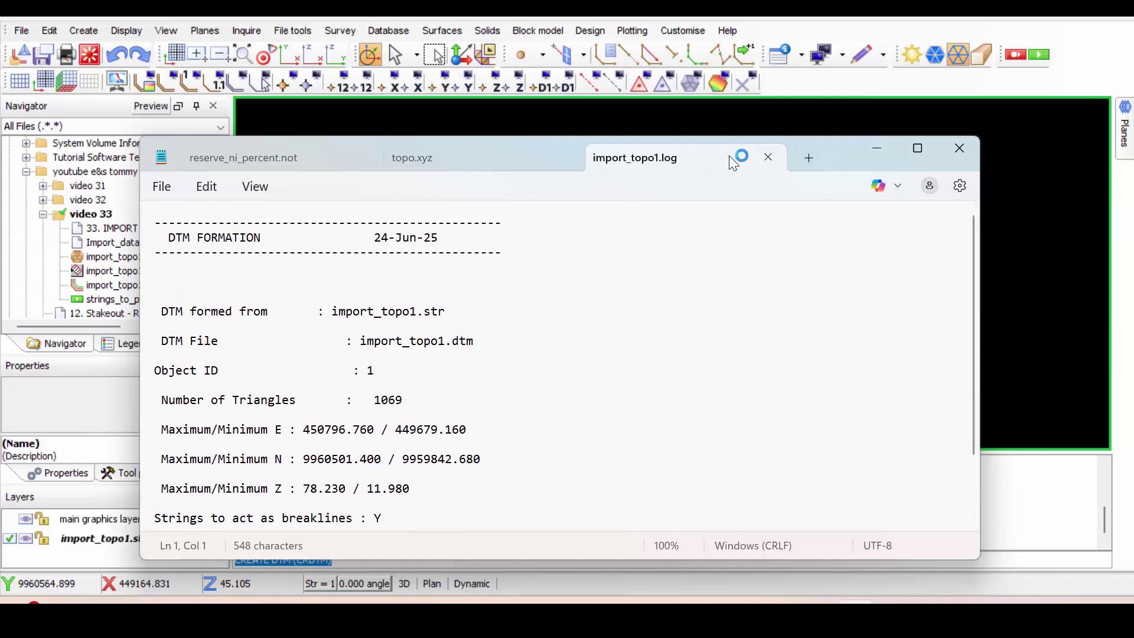
pyautogui.click(960, 151)
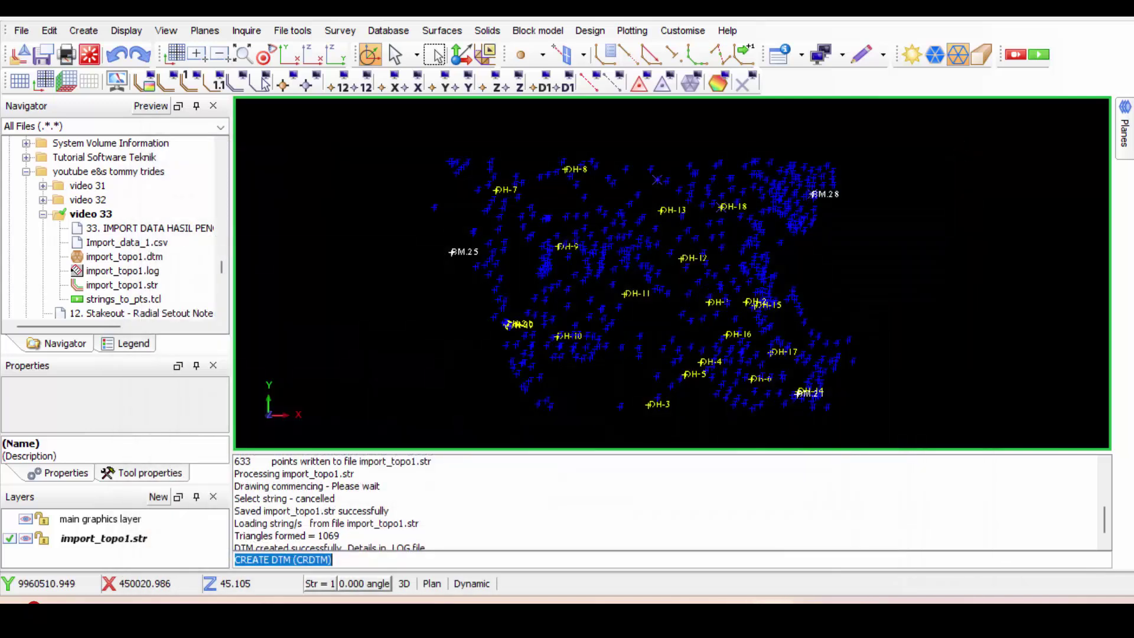
# Load import_topo1.dtm into the graphics view and inspect the terrain surface together with the labelled points in 3D.
pyautogui.click(103, 257)
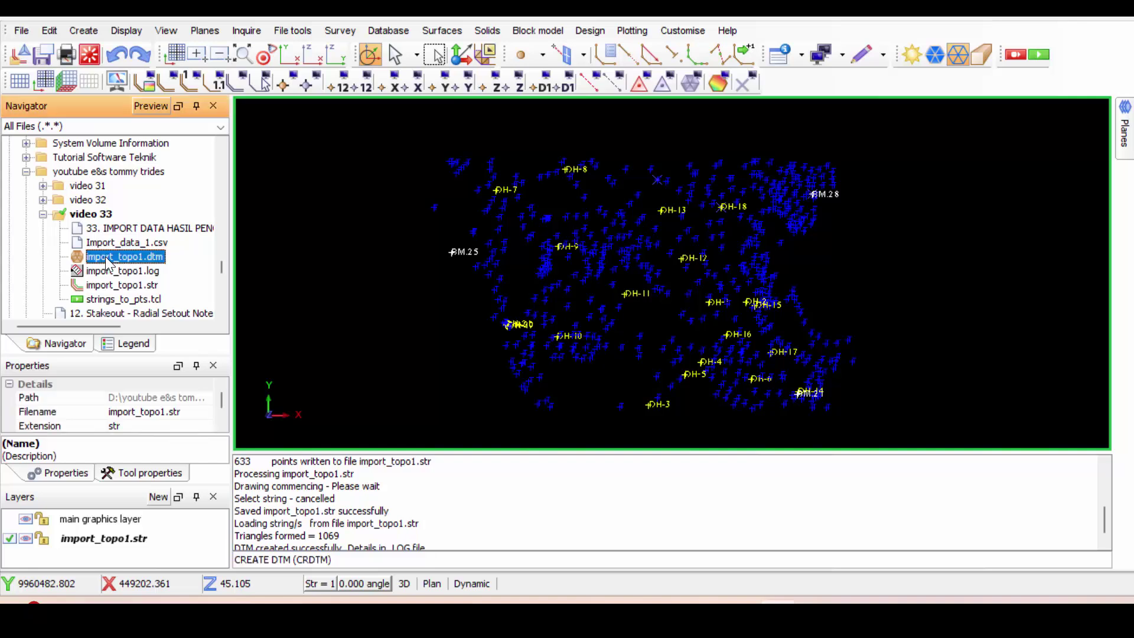
pyautogui.moveTo(107, 263); pyautogui.dragTo(699, 267)
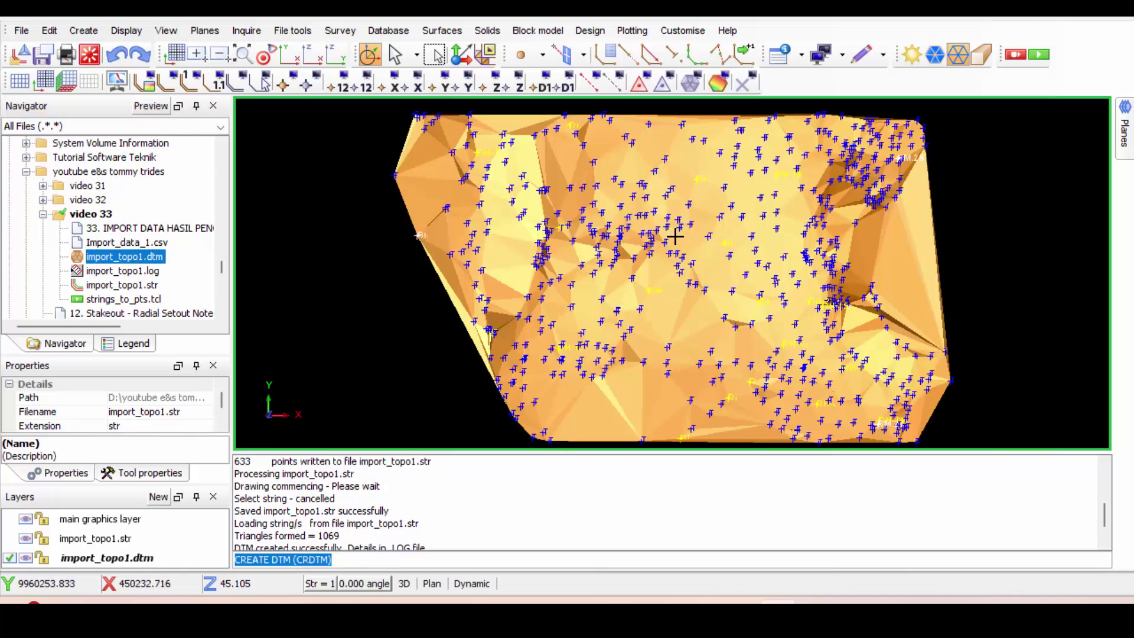
pyautogui.scroll(3, 721, 230)
pyautogui.moveTo(682, 329); pyautogui.dragTo(631, 269)
pyautogui.scroll(-1, 710, 299)
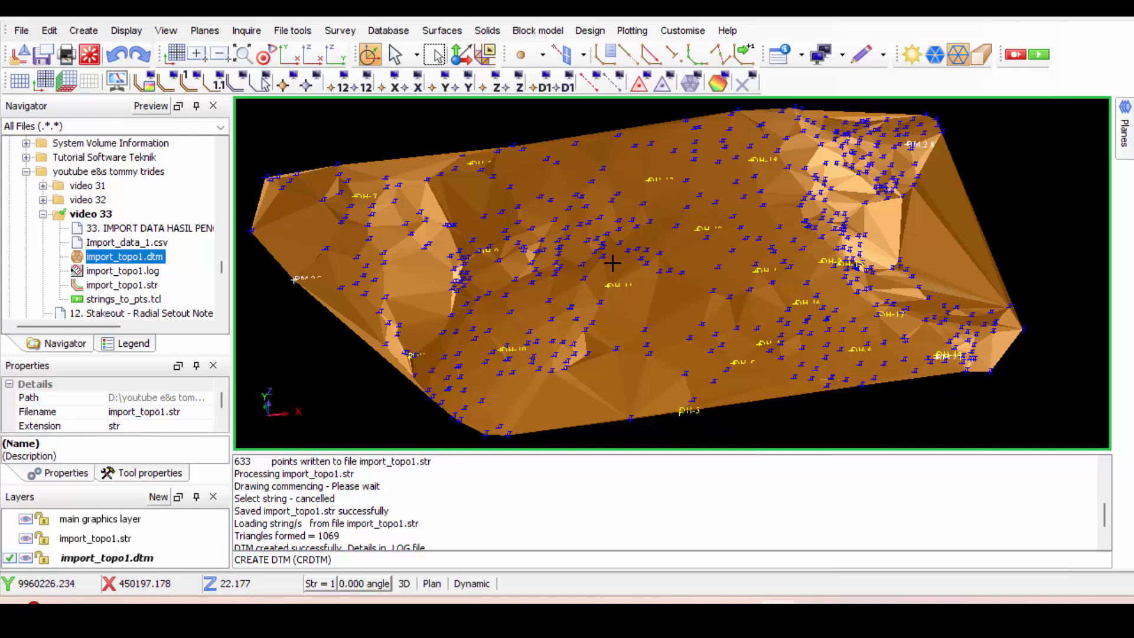
pyautogui.scroll(2, 676, 240)
pyautogui.scroll(-3, 677, 240)
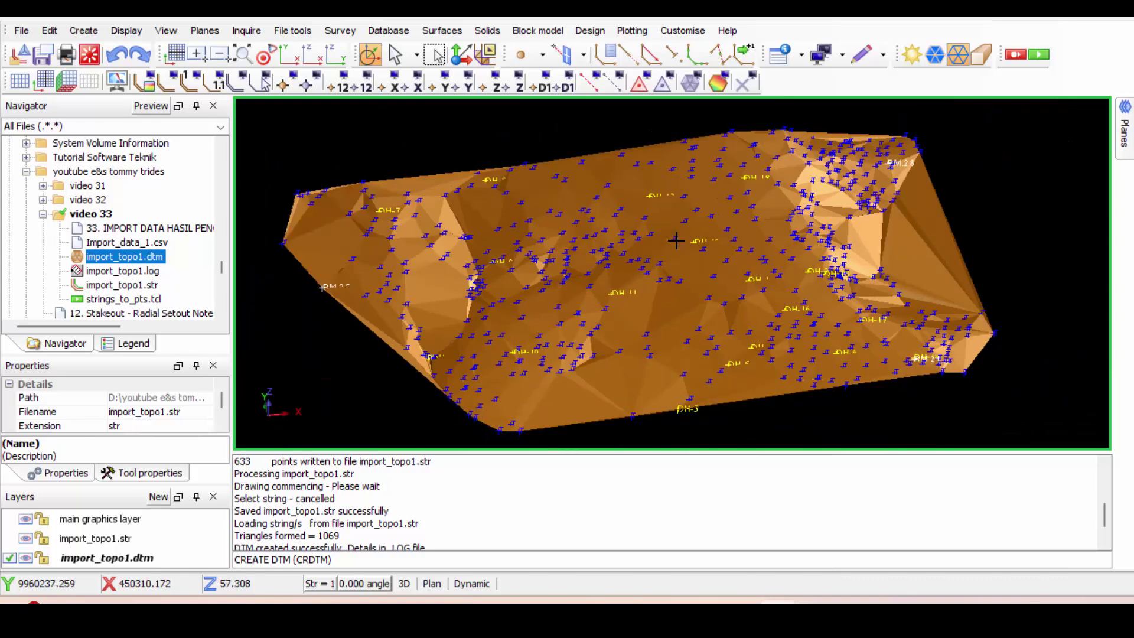
pyautogui.scroll(1, 676, 240)
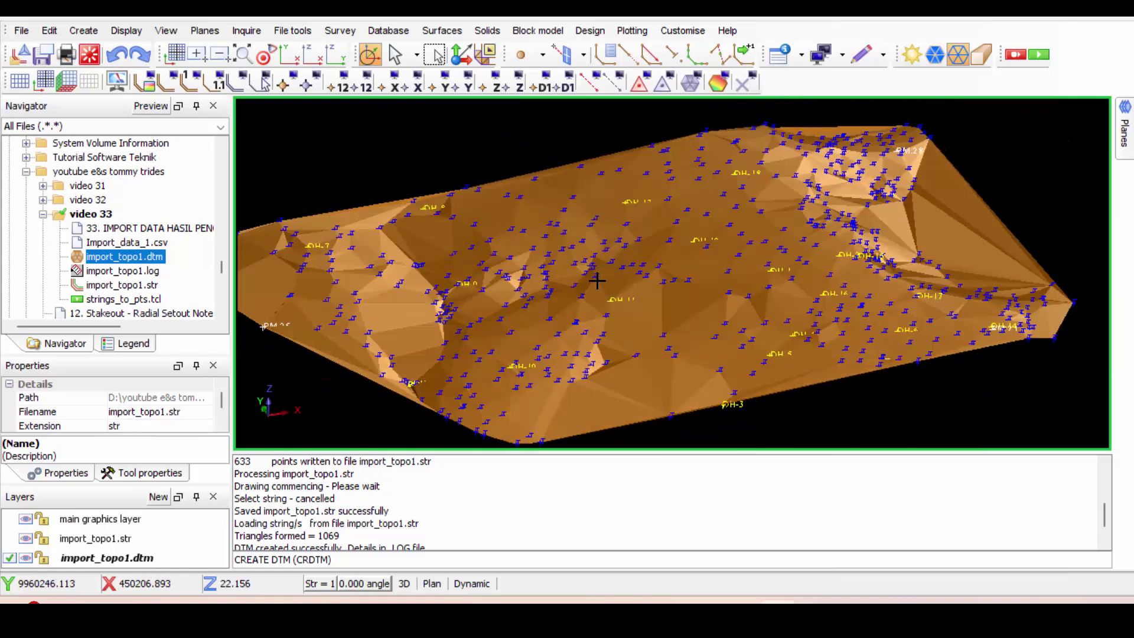